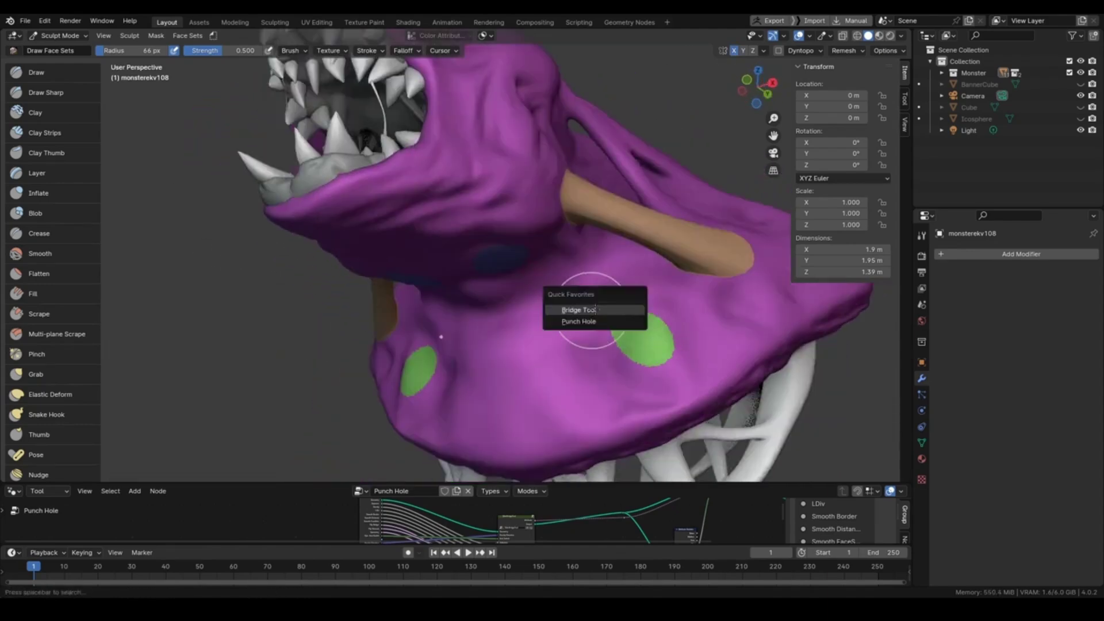
- Bridge the green face sets on the monster's neck with the Bridge Tool
{"action": "left_click", "coordinate": [589, 309]}
{"action": "middle_click_drag", "start_coordinate": [586, 322], "coordinate": [493, 217]}
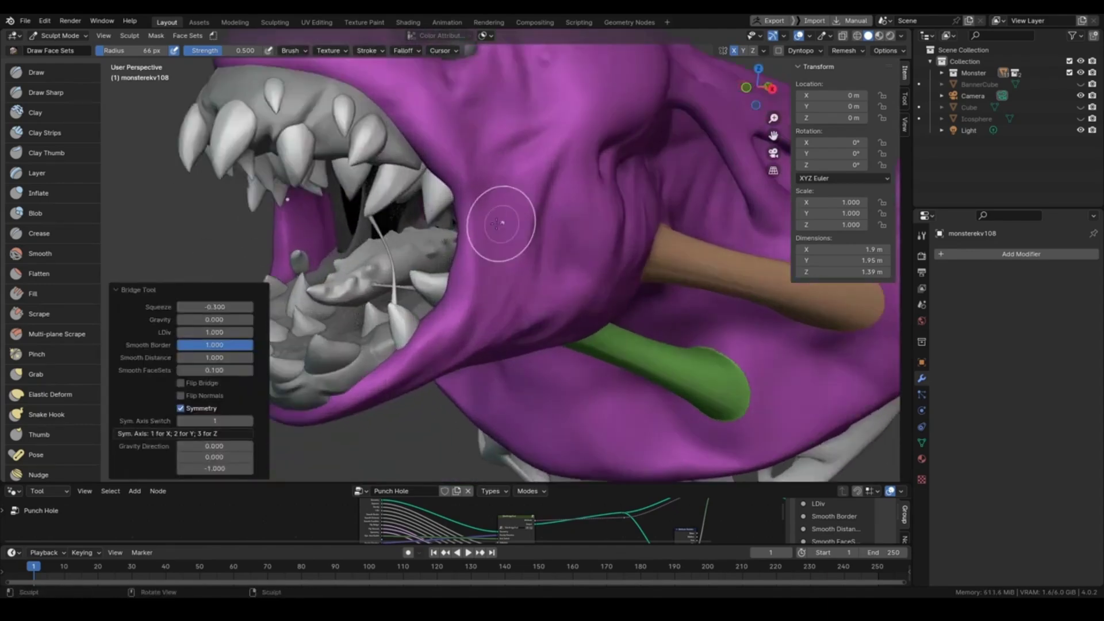
{"action": "scroll", "coordinate": [491, 288], "scroll_direction": "up", "scroll_amount": 3}
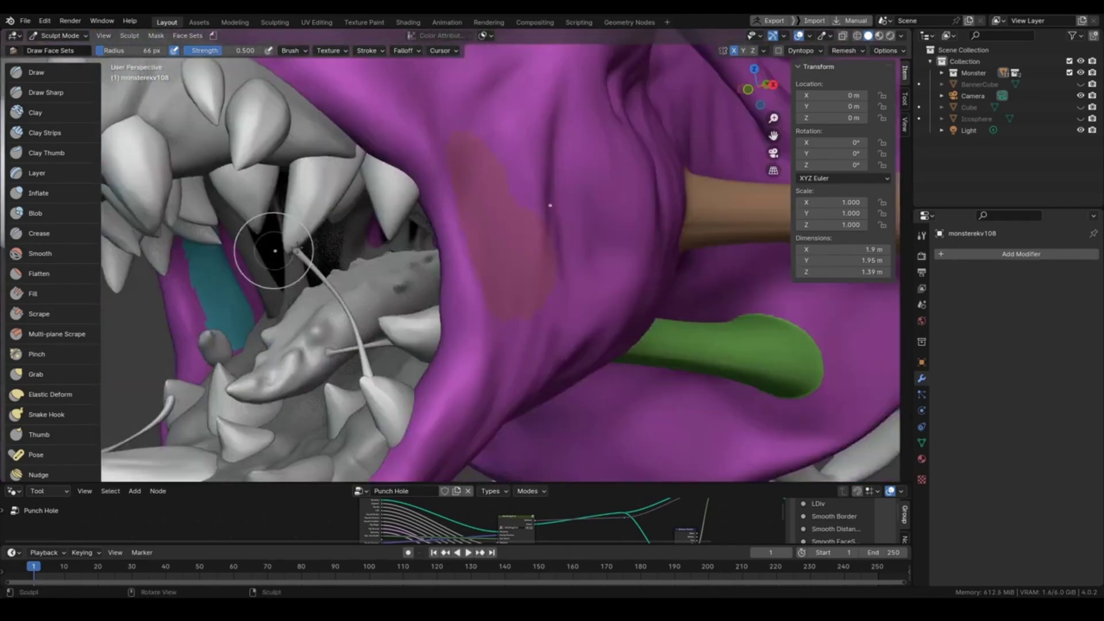
- Punch symmetric holes through the monster's cheeks at the painted face sets with Punch Hole
{"action": "key", "text": "q"}
{"action": "left_click", "coordinate": [525, 296]}
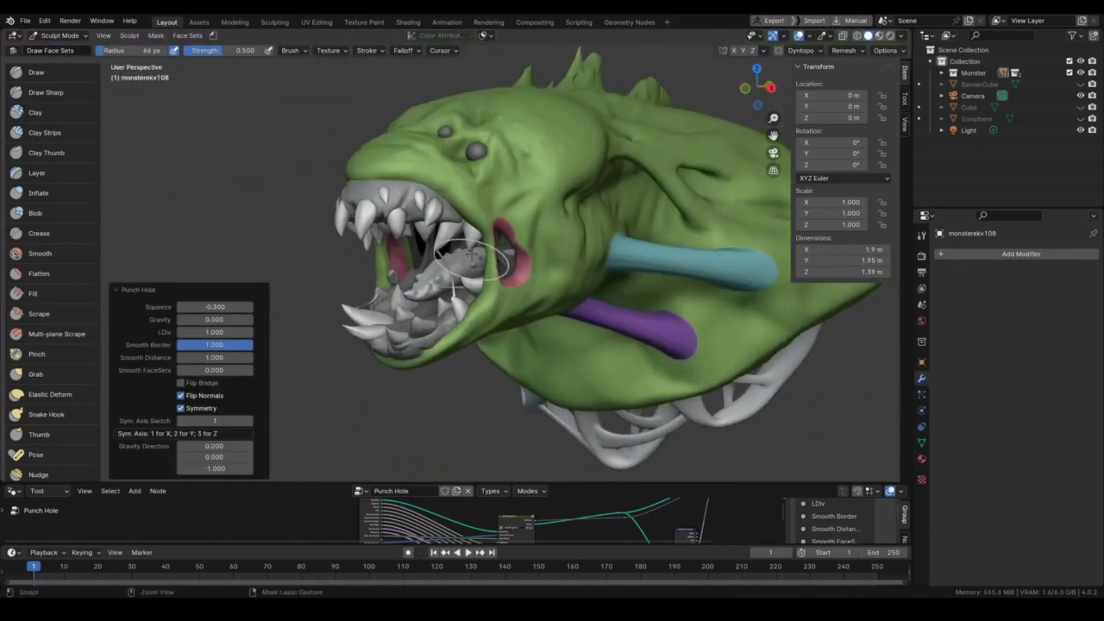
{"action": "scroll", "coordinate": [472, 255], "scroll_direction": "up", "scroll_amount": 5}
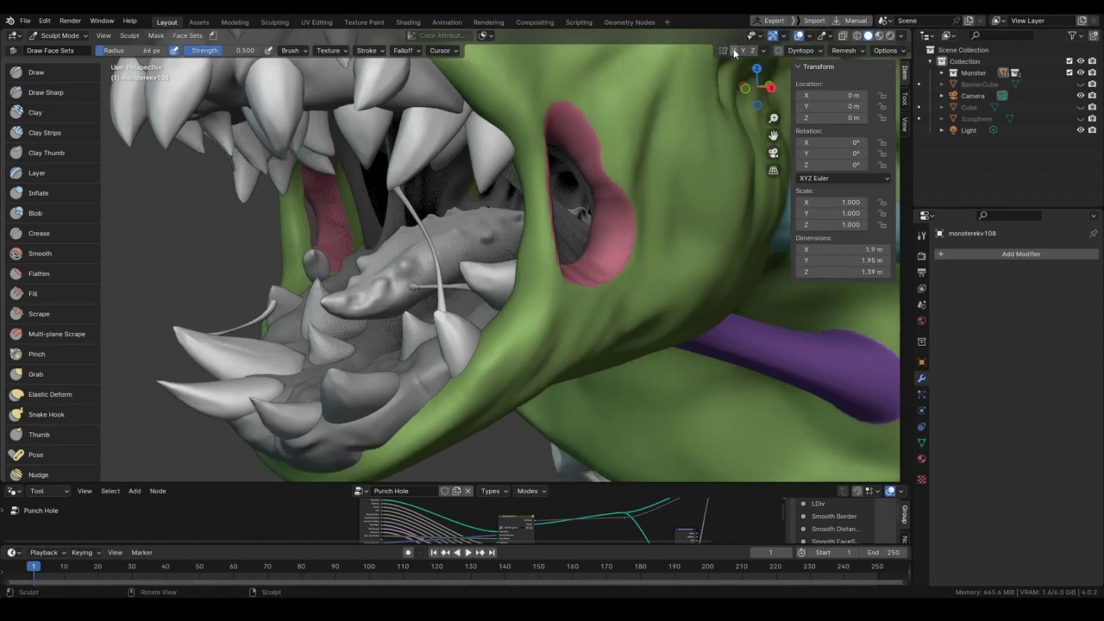
{"action": "key", "text": "q"}
{"action": "left_click", "coordinate": [535, 286]}
{"action": "scroll", "coordinate": [603, 334], "scroll_direction": "down", "scroll_amount": 5}
{"action": "middle_click_drag", "start_coordinate": [603, 333], "coordinate": [506, 322]}
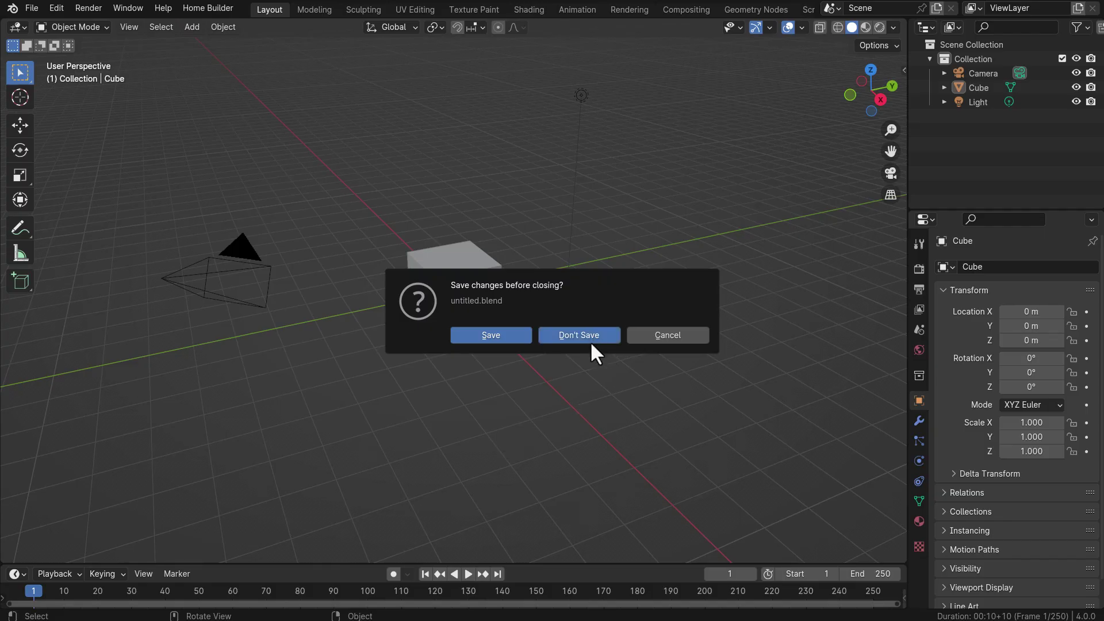
- Close the untitled scene without saving its changes and open the Preferences
{"action": "left_click", "coordinate": [590, 341]}
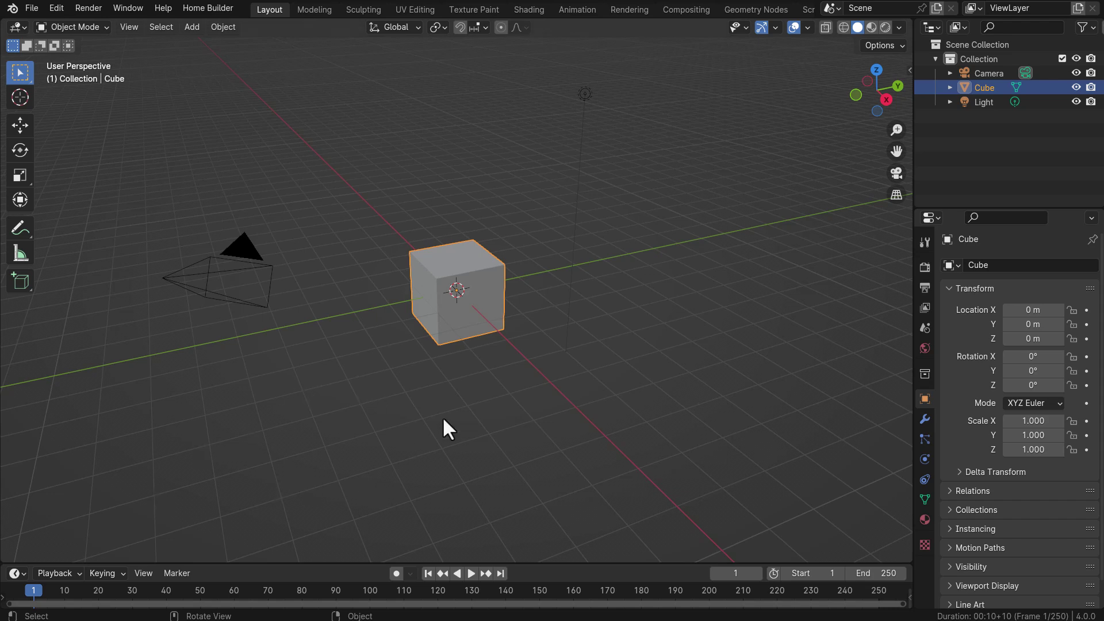
{"action": "left_click", "coordinate": [60, 5]}
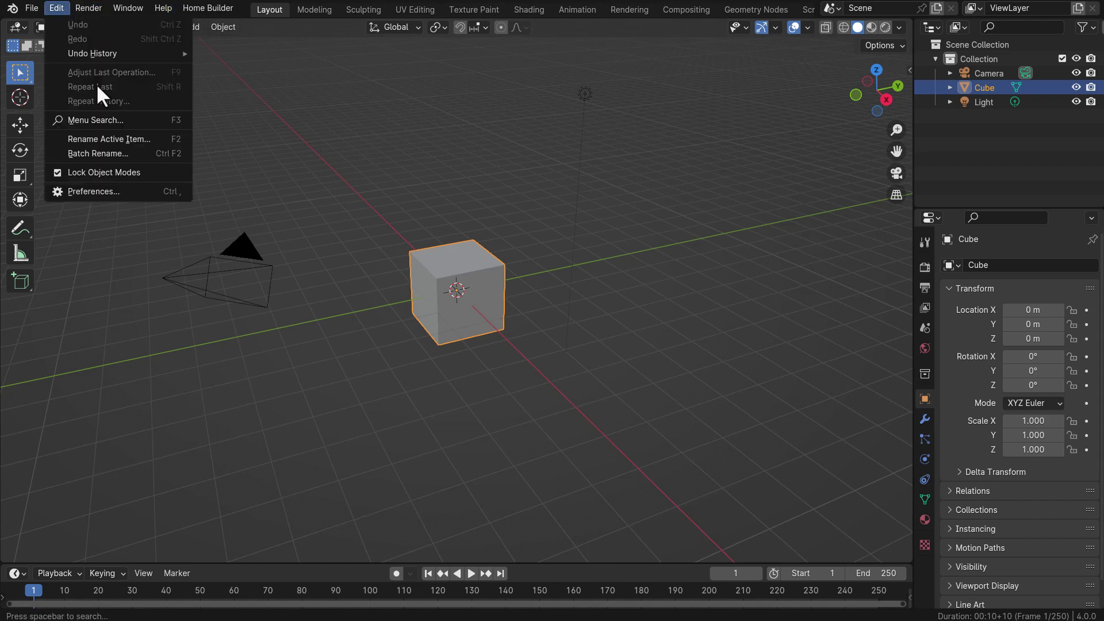
{"action": "left_click", "coordinate": [92, 191]}
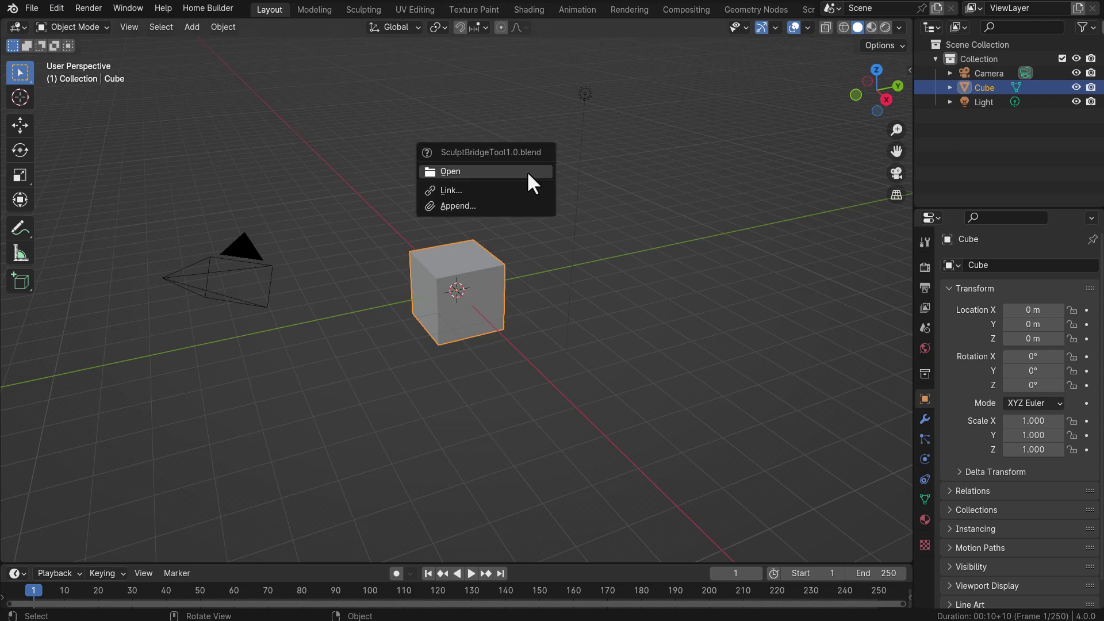
- Open SculptBridgeTool1.0.blend and show its Current File assets in an Asset Browser
{"action": "left_click", "coordinate": [526, 171]}
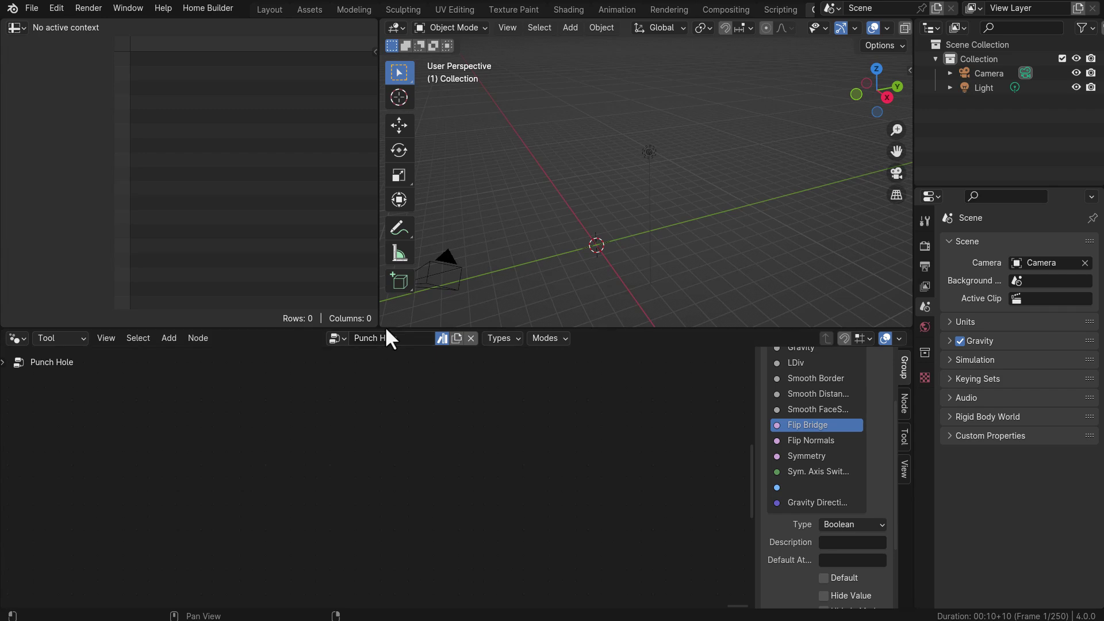
{"action": "left_click_drag", "start_coordinate": [385, 329], "coordinate": [391, 424]}
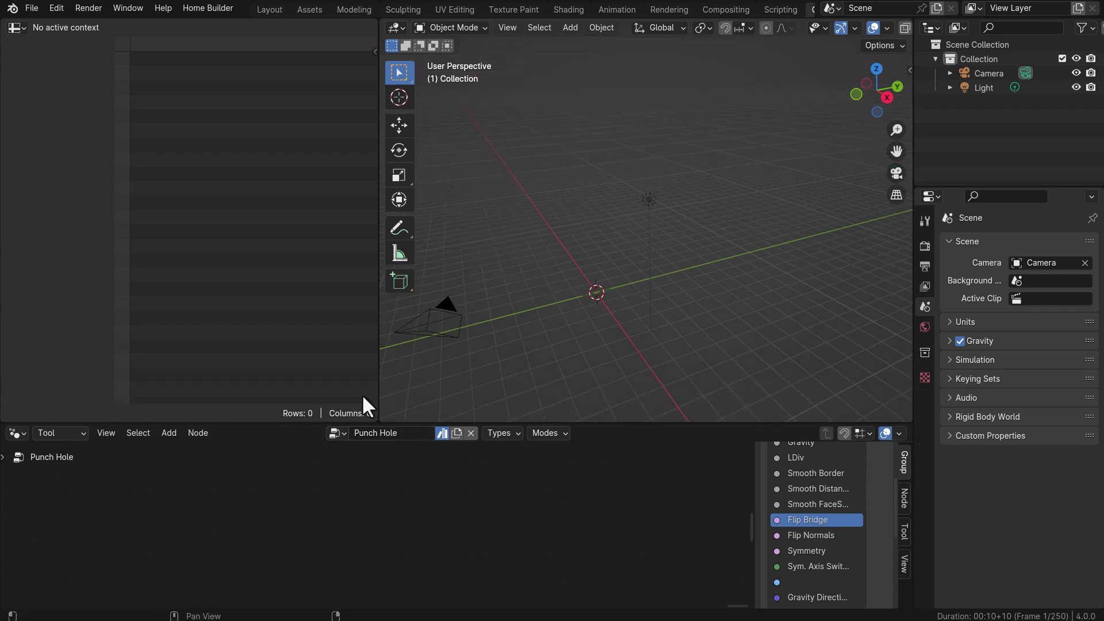
{"action": "left_click", "coordinate": [16, 27]}
{"action": "left_click", "coordinate": [474, 113]}
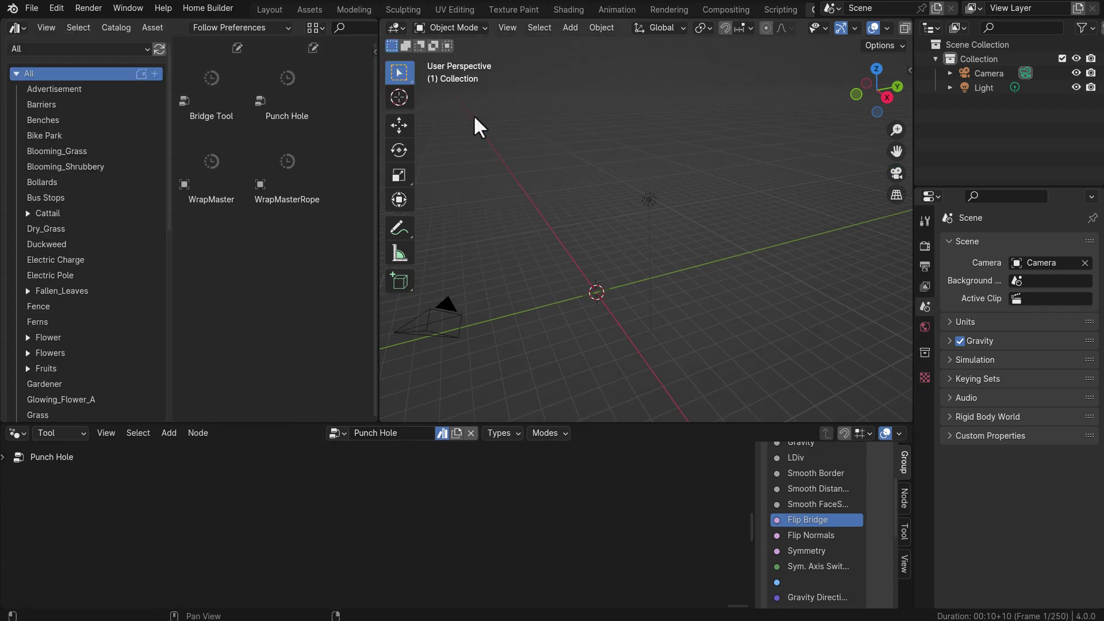
{"action": "left_click", "coordinate": [72, 48]}
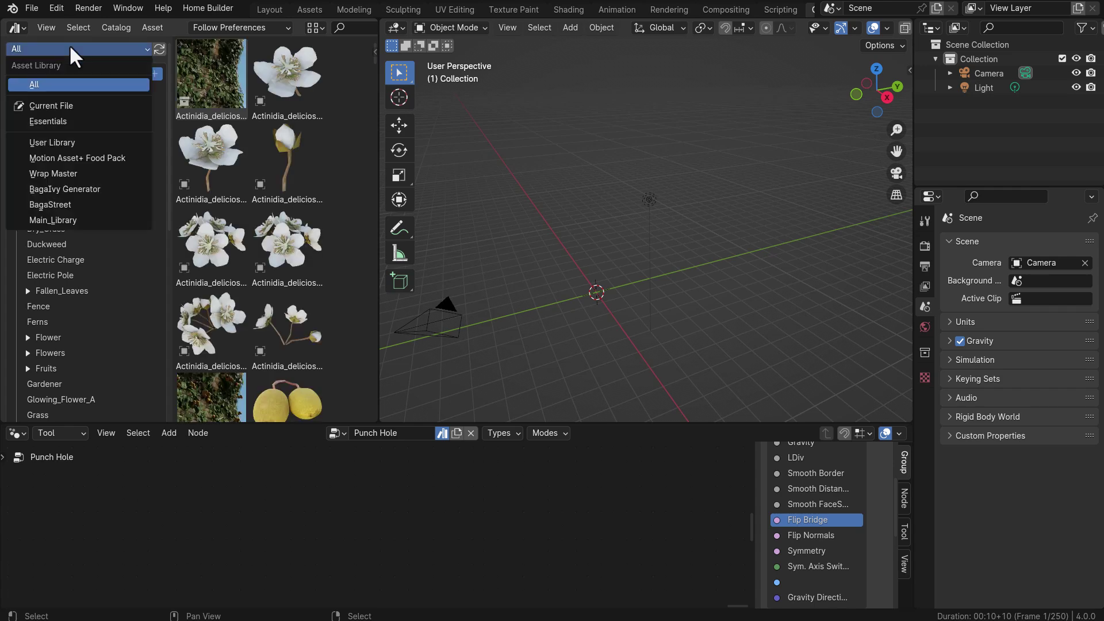
{"action": "left_click", "coordinate": [72, 107]}
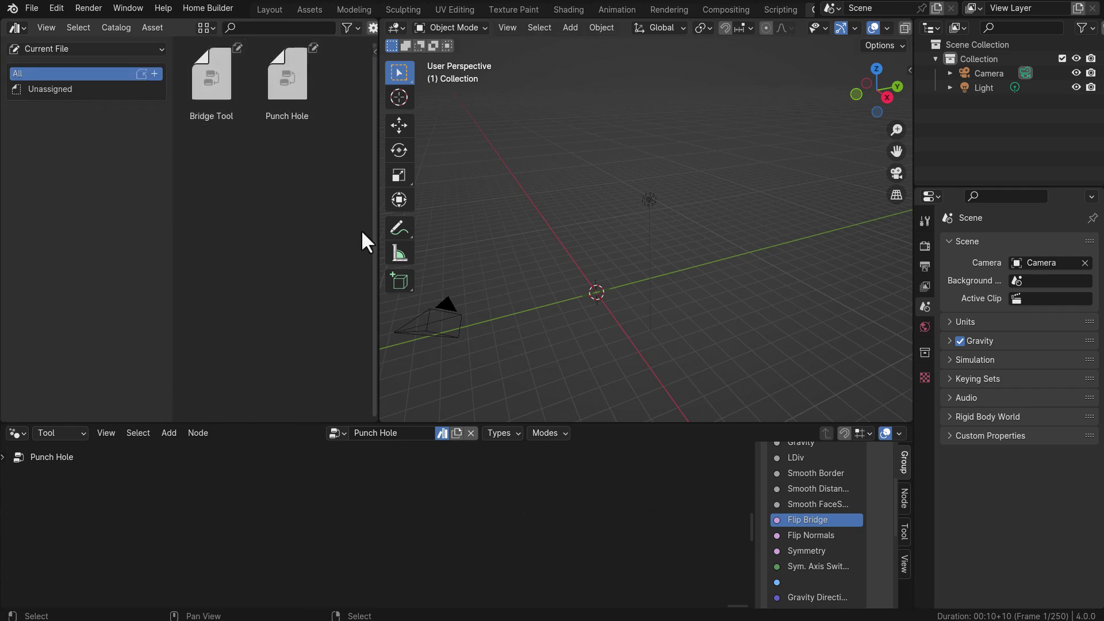
- Shrink the Asset Browser and the node editor to give the 3D viewport most of the window
{"action": "left_click_drag", "start_coordinate": [375, 241], "coordinate": [263, 322]}
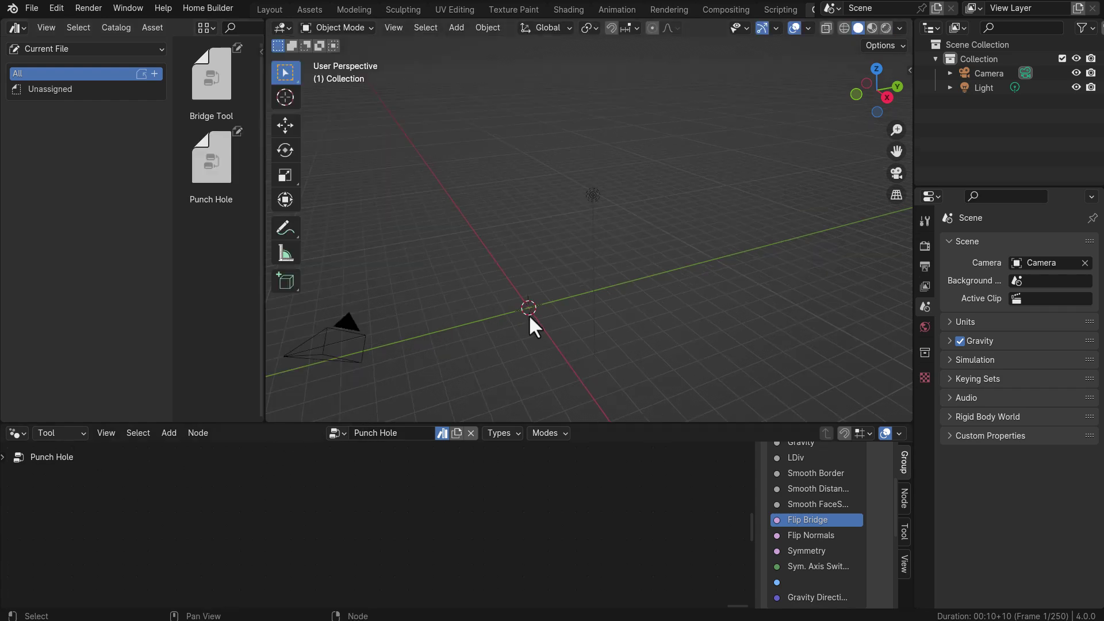
{"action": "mouse_move", "coordinate": [595, 322]}
{"action": "middle_mouse_down"}
{"action": "mouse_move", "coordinate": [584, 321]}
{"action": "mouse_move", "coordinate": [610, 315]}
{"action": "middle_mouse_up"}
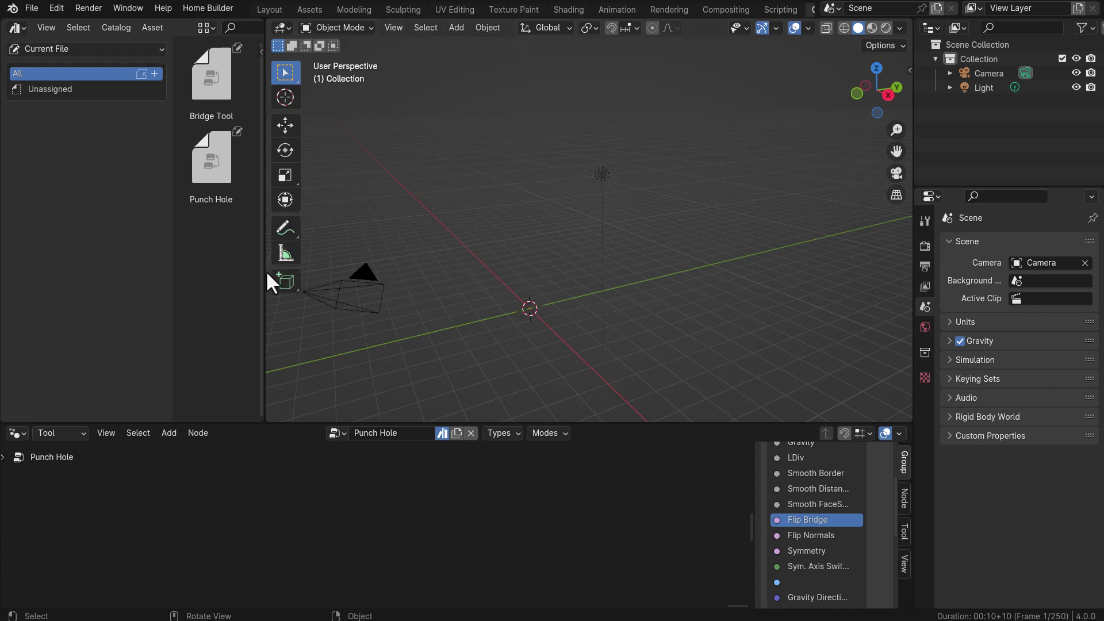
{"action": "left_click_drag", "start_coordinate": [261, 275], "coordinate": [22, 273]}
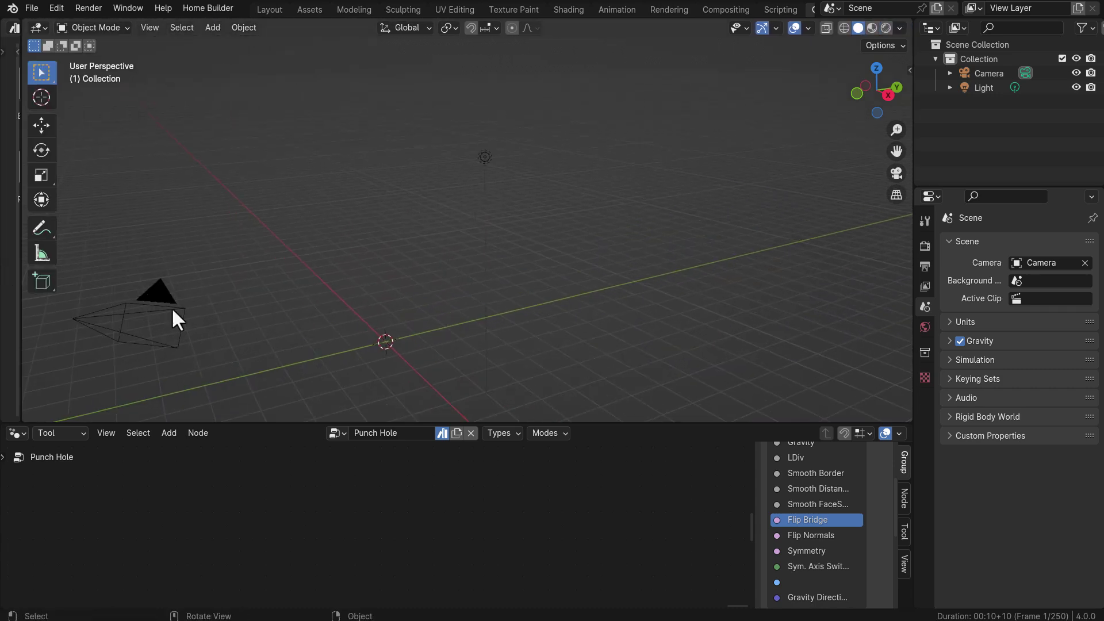
{"action": "left_click_drag", "start_coordinate": [331, 424], "coordinate": [345, 554]}
- Add a monkey mesh to the empty scene
{"action": "scroll", "coordinate": [367, 377], "scroll_direction": "up", "scroll_amount": 3}
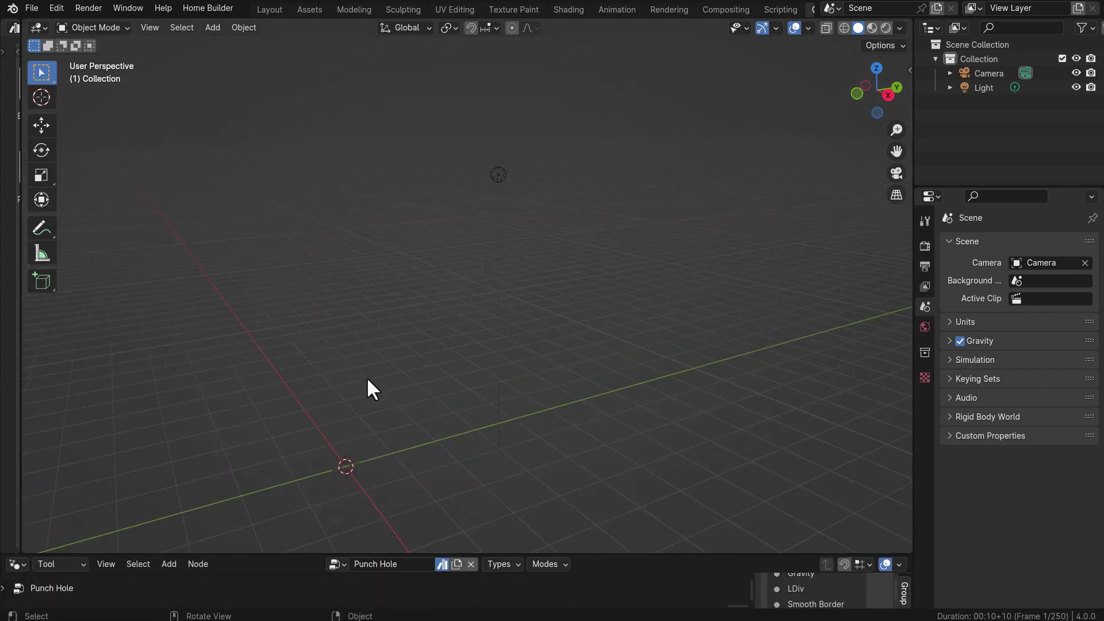
{"action": "middle_click_drag", "start_coordinate": [426, 397], "coordinate": [513, 313]}
{"action": "key", "text": "shift+a"}
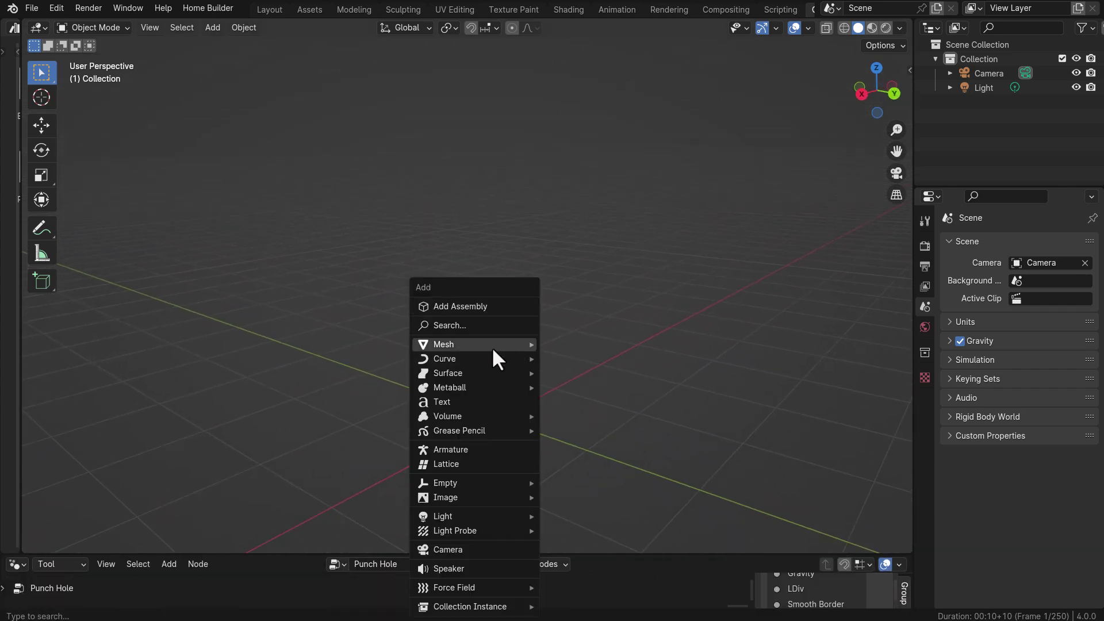
{"action": "mouse_move", "coordinate": [494, 344]}
{"action": "left_click", "coordinate": [577, 477]}
- Add a level 3 subdivision to the monkey head and set it to Shade Auto Smooth
{"action": "middle_click_drag", "start_coordinate": [422, 423], "coordinate": [612, 336]}
{"action": "key", "text": "ctrl+3"}
{"action": "right_click", "coordinate": [648, 122]}
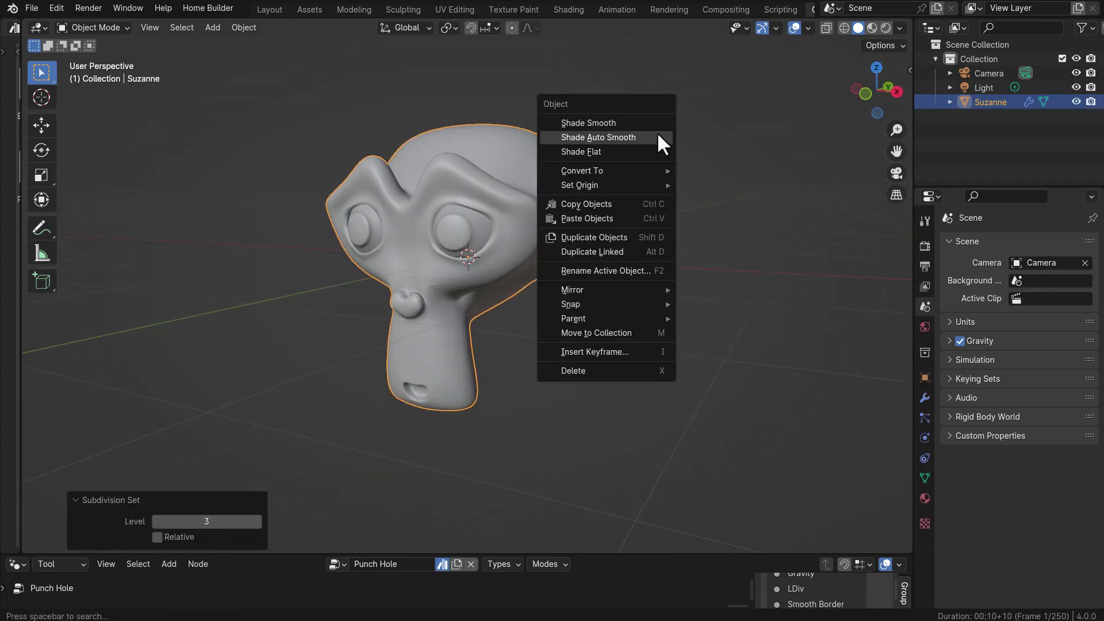
{"action": "left_click", "coordinate": [656, 133]}
- Apply the monkey head's Subdivision modifier and switch to the Sculpting workspace
{"action": "left_click", "coordinate": [925, 397]}
{"action": "key", "text": "ctrl+a"}
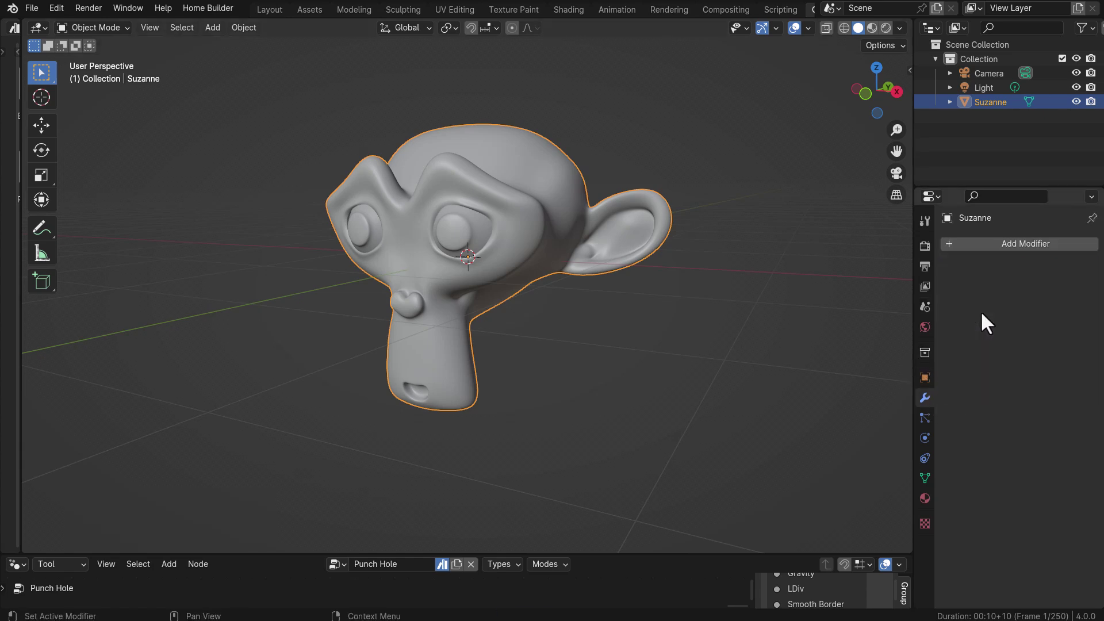
{"action": "left_click", "coordinate": [415, 10]}
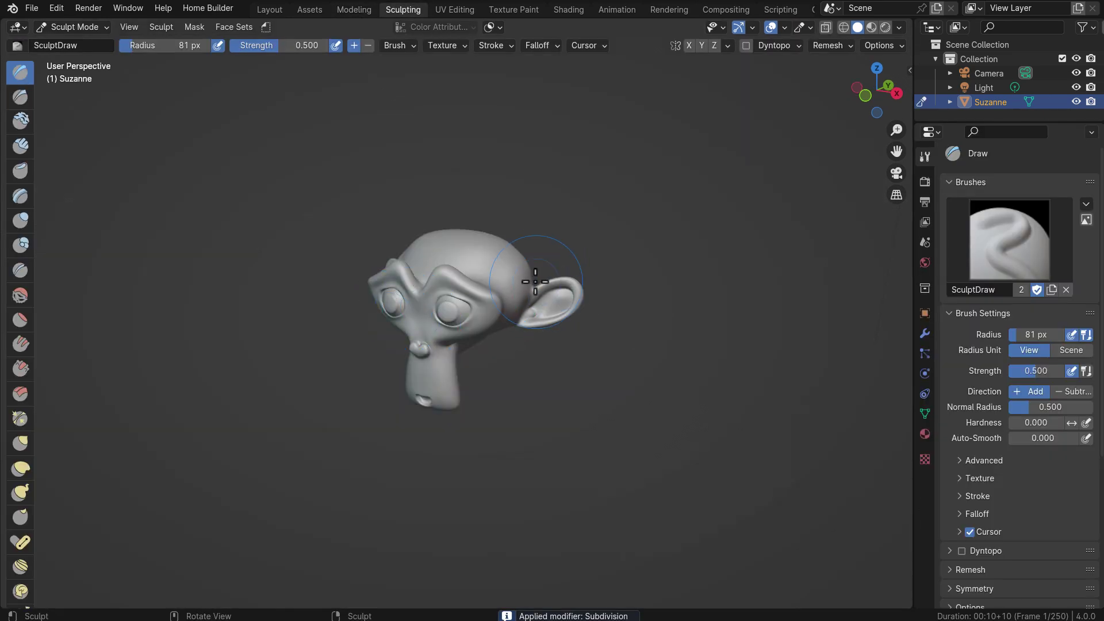
- Paint a face set on each side of the monkey's head with the Draw Face Sets brush
{"action": "scroll", "coordinate": [471, 253], "scroll_direction": "up", "scroll_amount": 5}
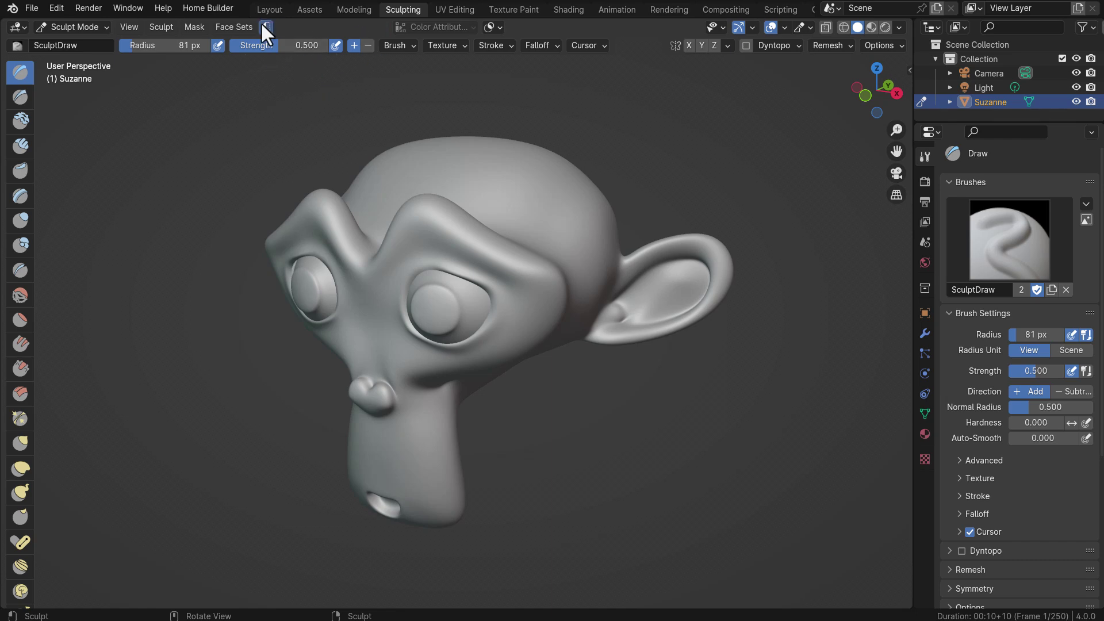
{"action": "scroll", "coordinate": [26, 407], "scroll_direction": "down", "scroll_amount": 8}
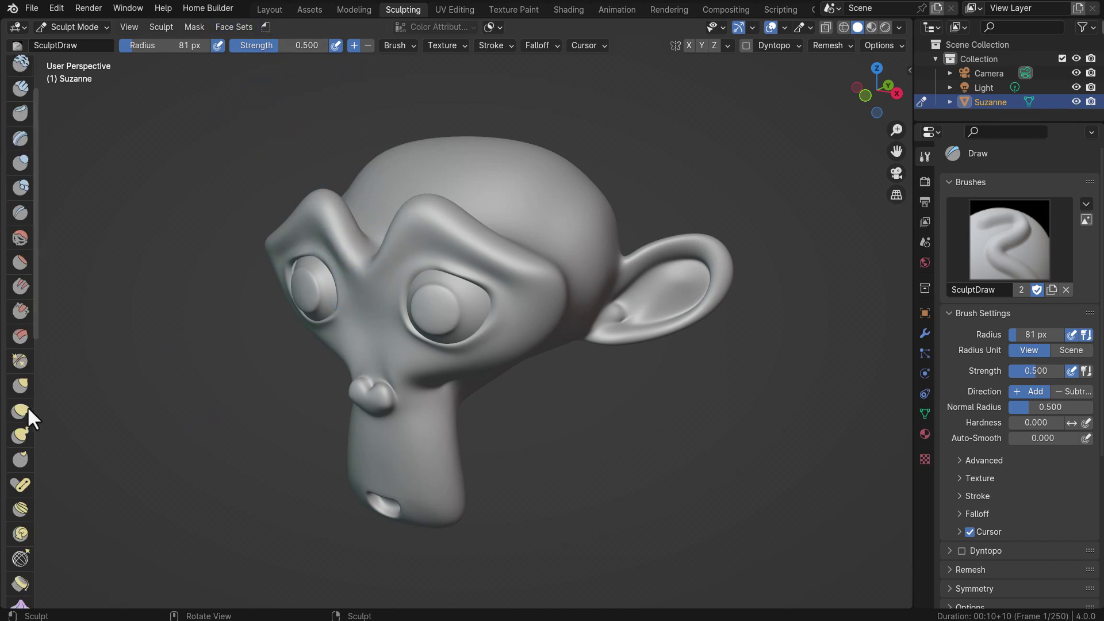
{"action": "scroll", "coordinate": [24, 409], "scroll_direction": "down", "scroll_amount": 3}
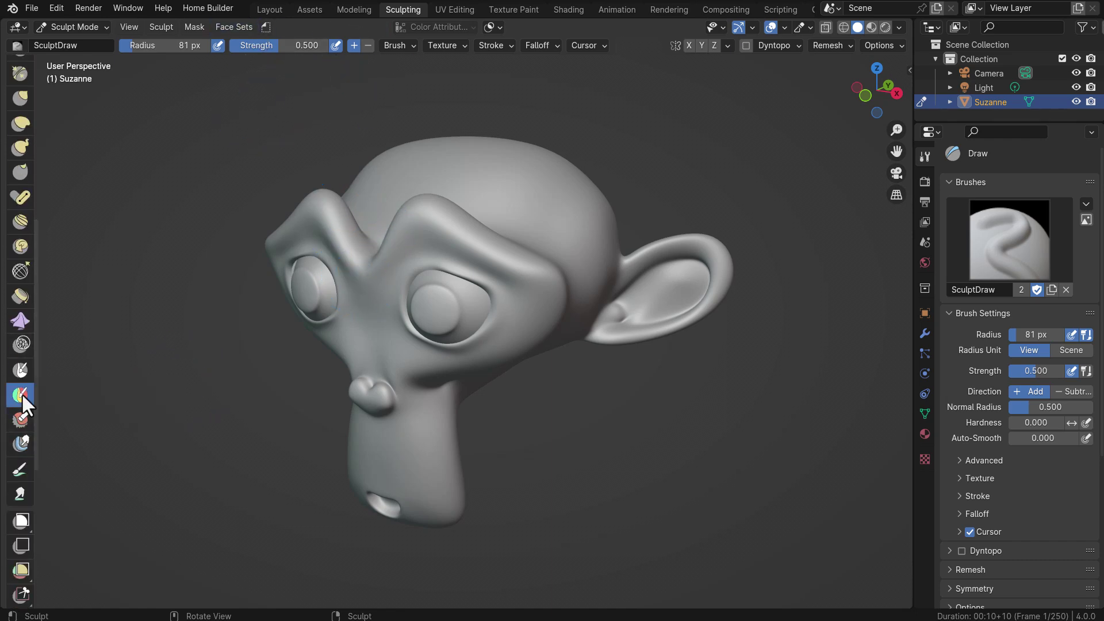
{"action": "left_click", "coordinate": [22, 395]}
{"action": "mouse_move", "coordinate": [599, 270]}
{"action": "middle_mouse_down"}
{"action": "mouse_move", "coordinate": [603, 423]}
{"action": "mouse_move", "coordinate": [546, 399]}
{"action": "middle_mouse_up"}
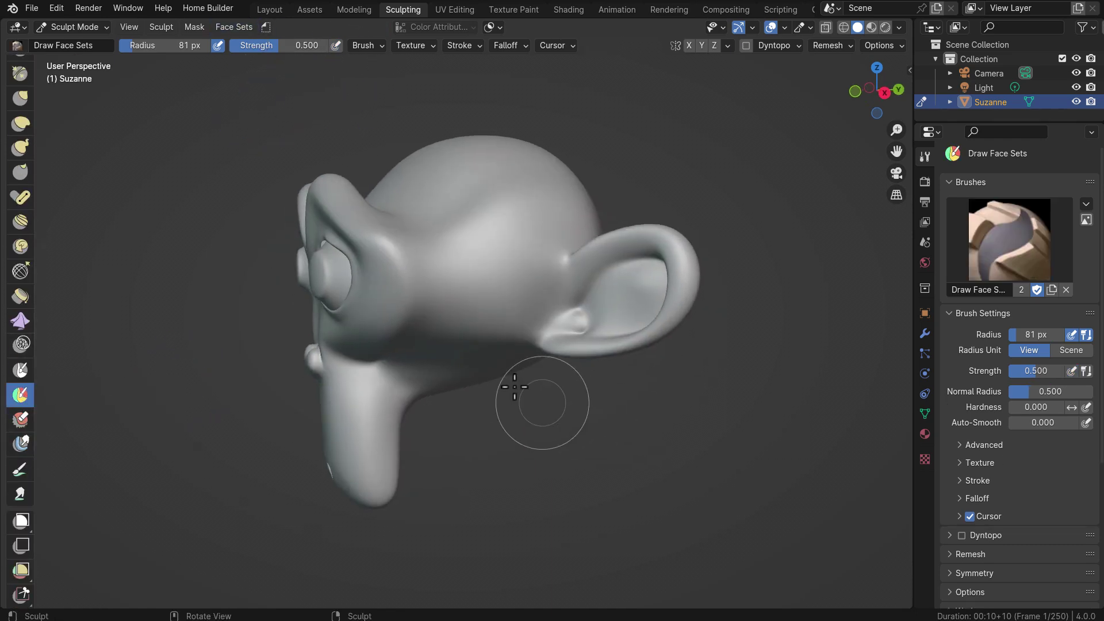
{"action": "left_click_drag", "start_coordinate": [476, 277], "coordinate": [468, 286]}
{"action": "mouse_move", "coordinate": [165, 414]}
{"action": "middle_mouse_down"}
{"action": "mouse_move", "coordinate": [379, 385]}
{"action": "mouse_move", "coordinate": [431, 327]}
{"action": "middle_mouse_up"}
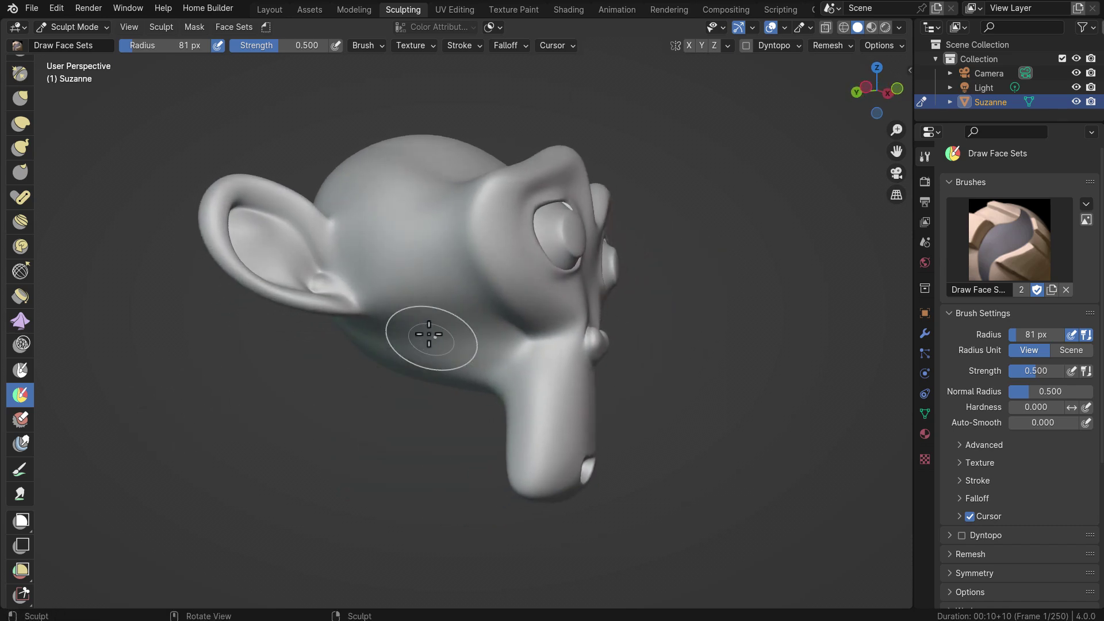
{"action": "left_click", "coordinate": [423, 298]}
- Punch a hole through the head between the two painted face sets with Punch Hole
{"action": "key", "text": "KP_1"}
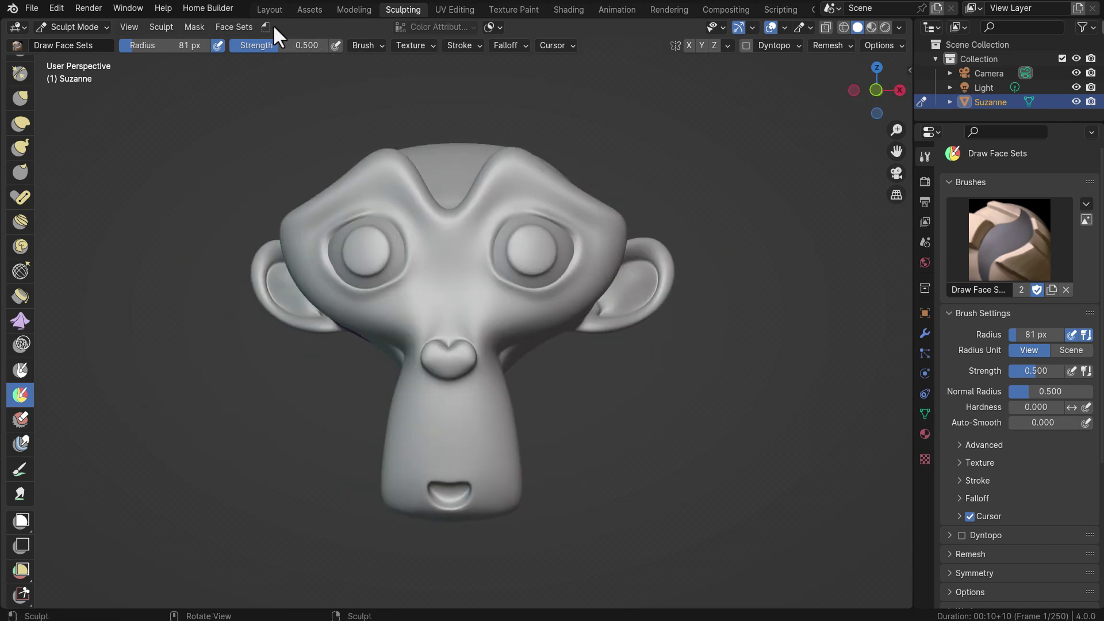
{"action": "left_click", "coordinate": [266, 27]}
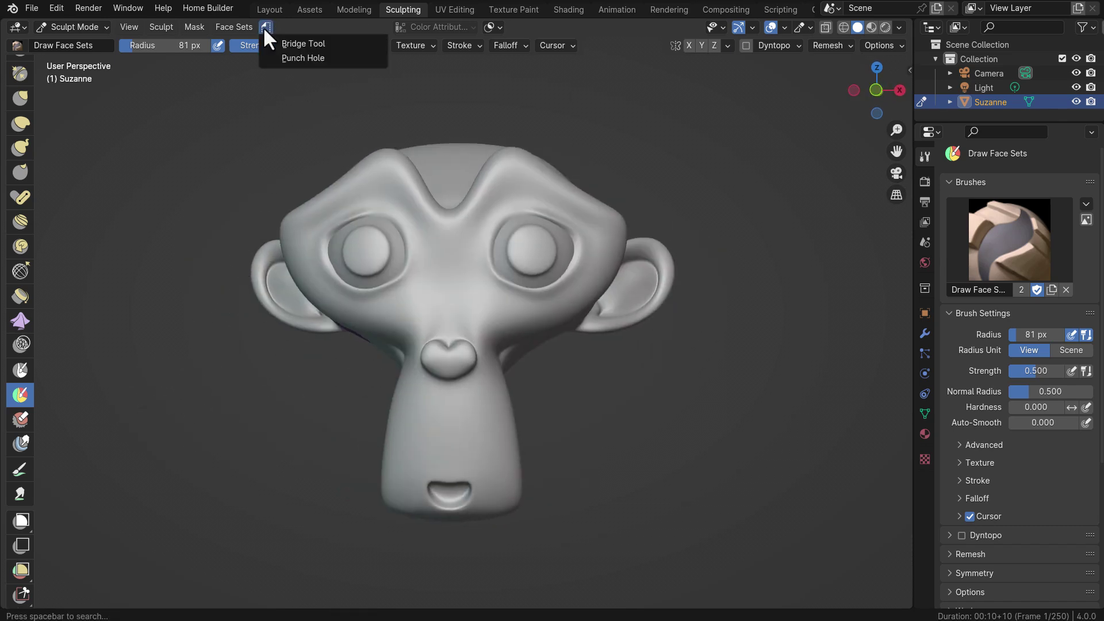
{"action": "left_click", "coordinate": [301, 57]}
{"action": "middle_click_drag", "start_coordinate": [658, 446], "coordinate": [502, 387]}
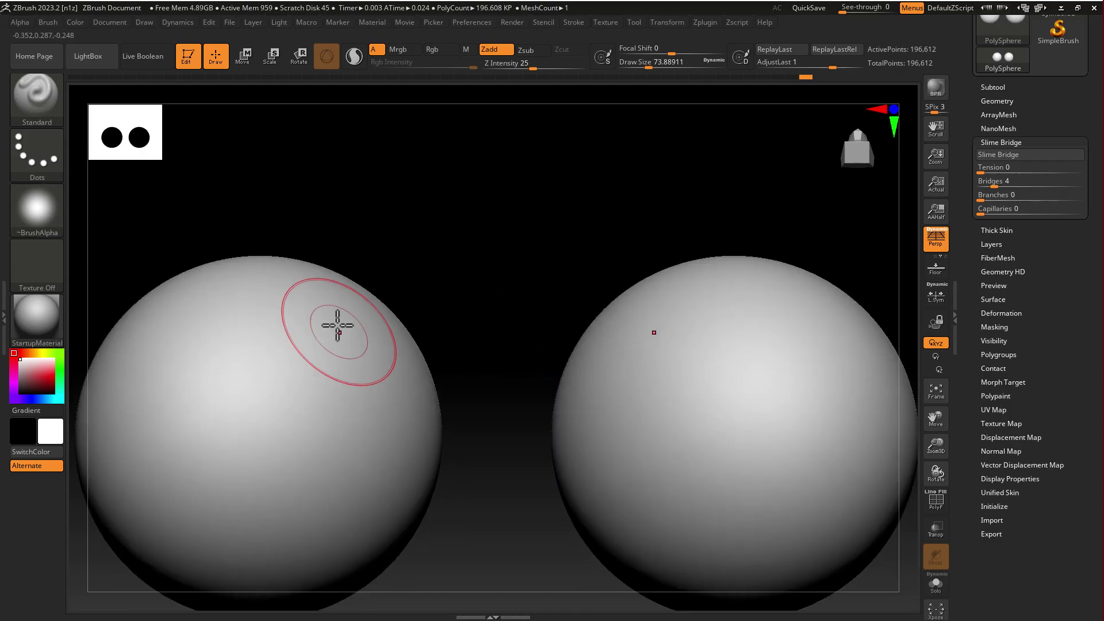
- In ZBrush, mask matching patches on the two spheres and adjust the Slime Bridge Capillaries
{"action": "left_click_drag", "start_coordinate": [337, 320], "coordinate": [315, 340], "text": "ctrl"}
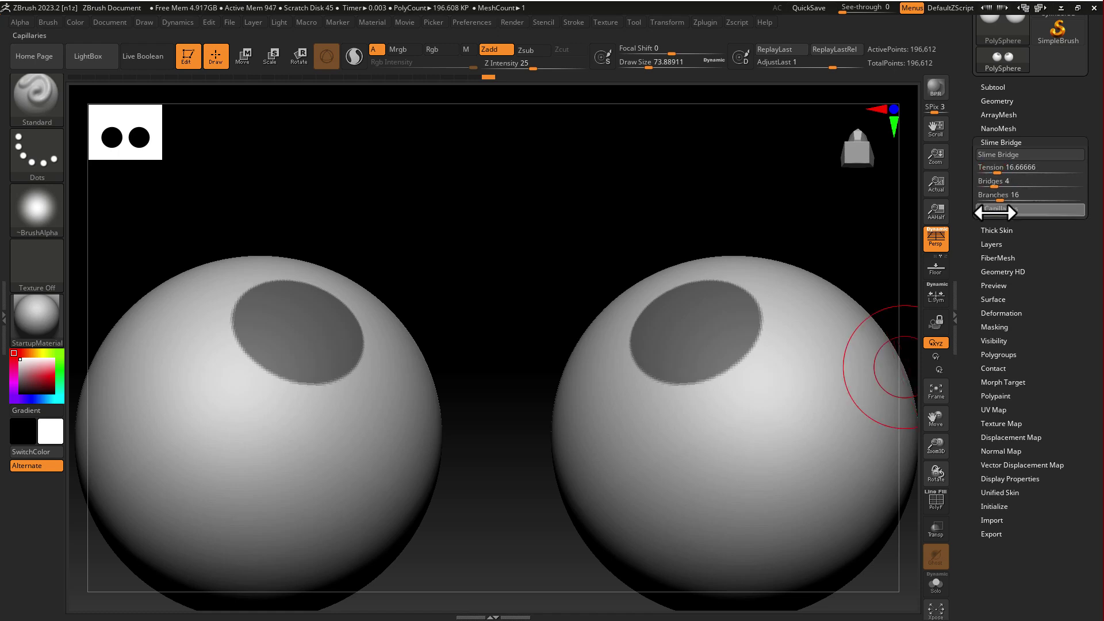
{"action": "left_click_drag", "start_coordinate": [994, 213], "coordinate": [998, 213]}
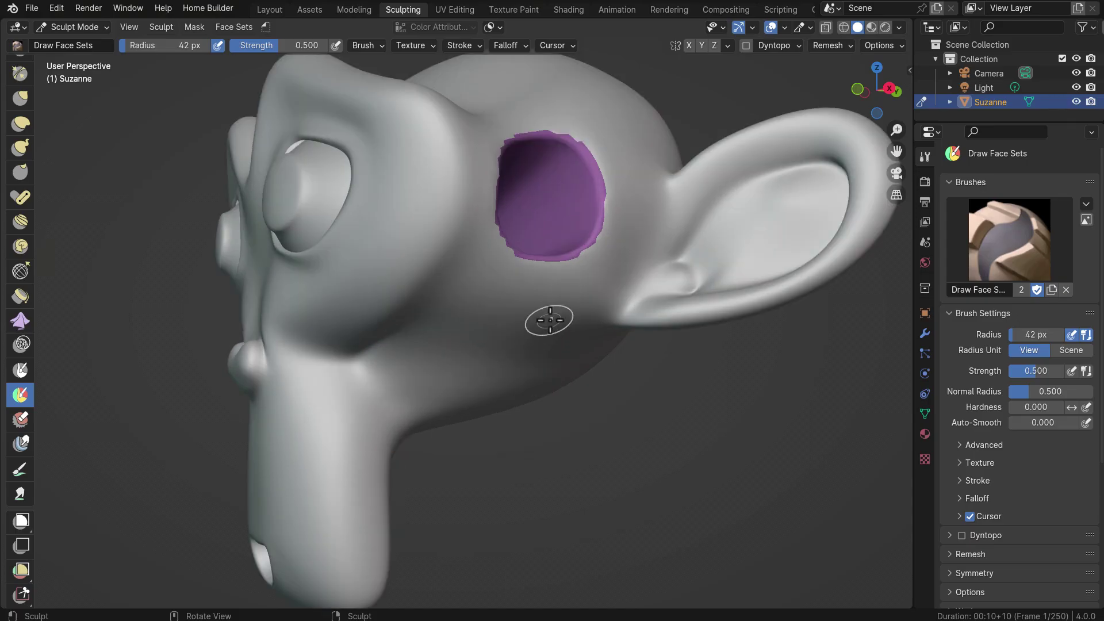
- Back in Blender, paint one face set below the hole in the head and another on the side of the muzzle
{"action": "left_click_drag", "start_coordinate": [546, 316], "coordinate": [560, 302]}
{"action": "scroll", "coordinate": [563, 460], "scroll_direction": "down", "scroll_amount": 4}
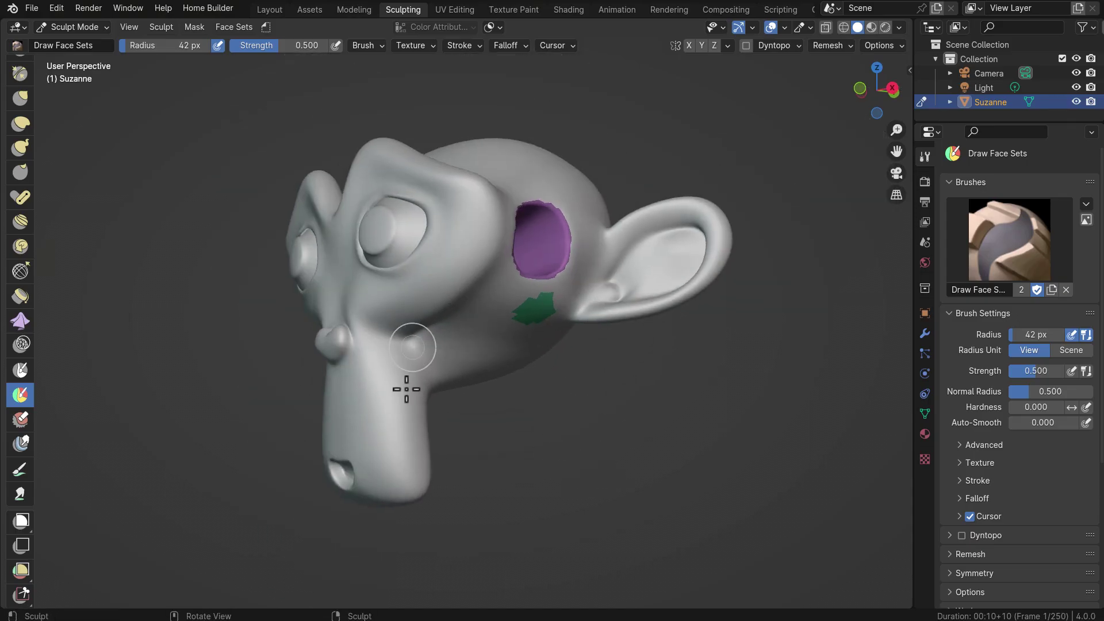
{"action": "left_click_drag", "start_coordinate": [414, 434], "coordinate": [412, 417]}
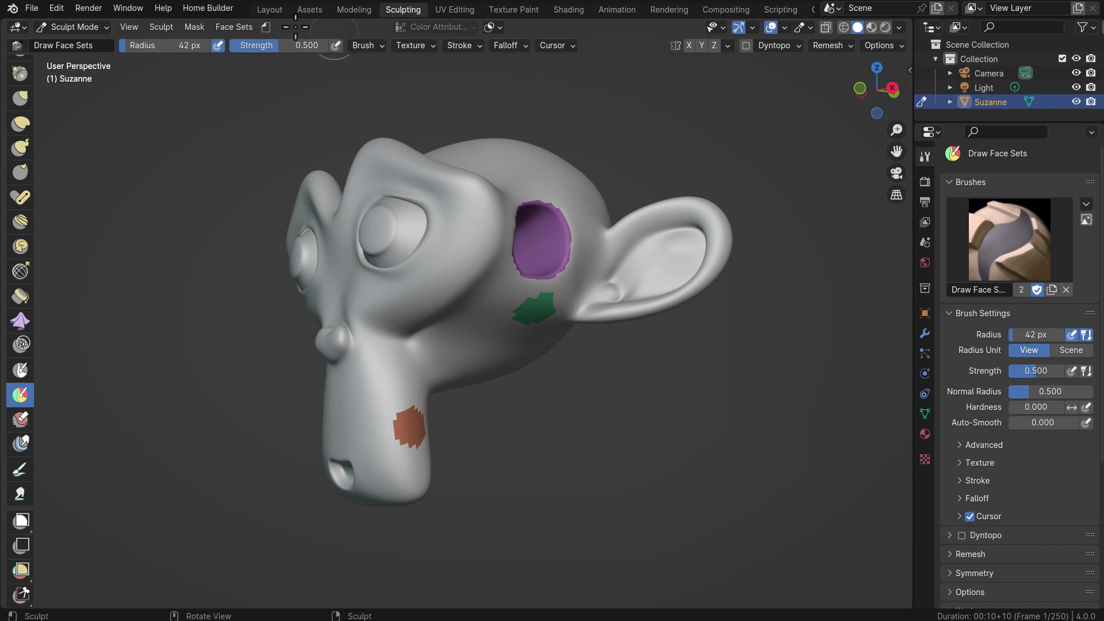
- Connect the face set below the hole to the one on the muzzle with the Bridge Tool
{"action": "left_click", "coordinate": [268, 29]}
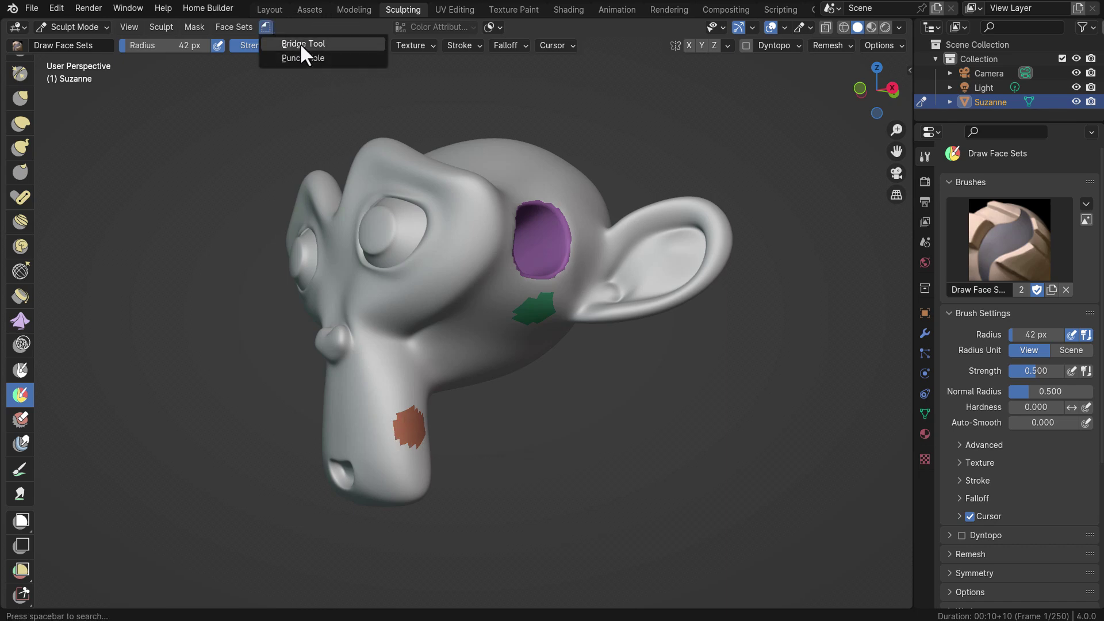
{"action": "left_click", "coordinate": [299, 42]}
{"action": "middle_click_drag", "start_coordinate": [258, 402], "coordinate": [377, 443]}
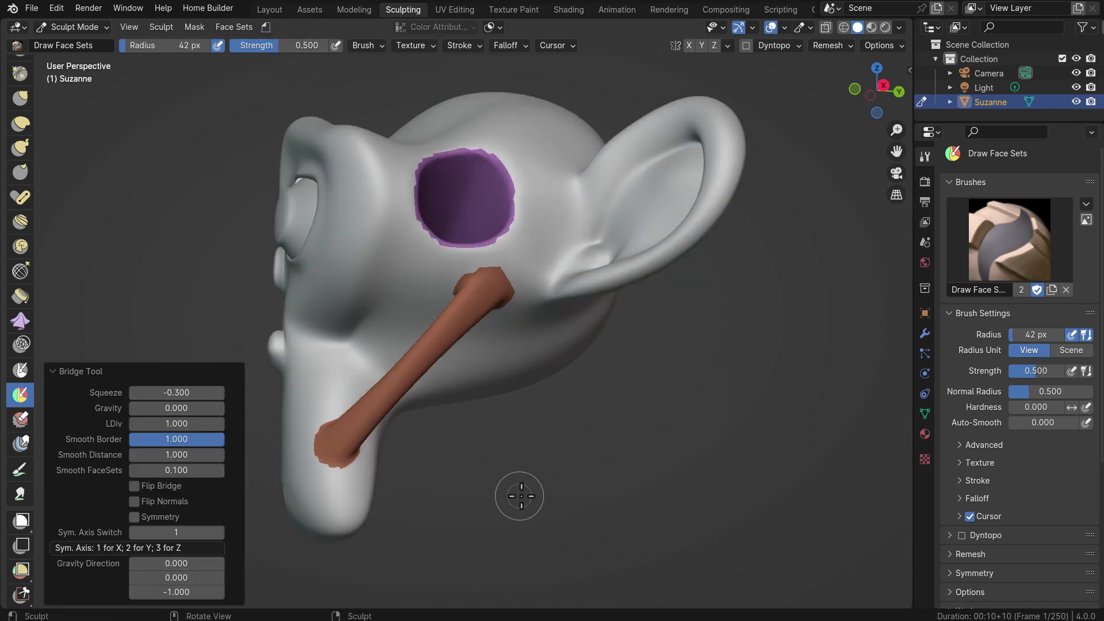
- Sag the new bridge by setting its Gravity to 0.990 and the X value of Gravity Direction to 1.560
{"action": "scroll", "coordinate": [517, 493], "scroll_direction": "up", "scroll_amount": 2}
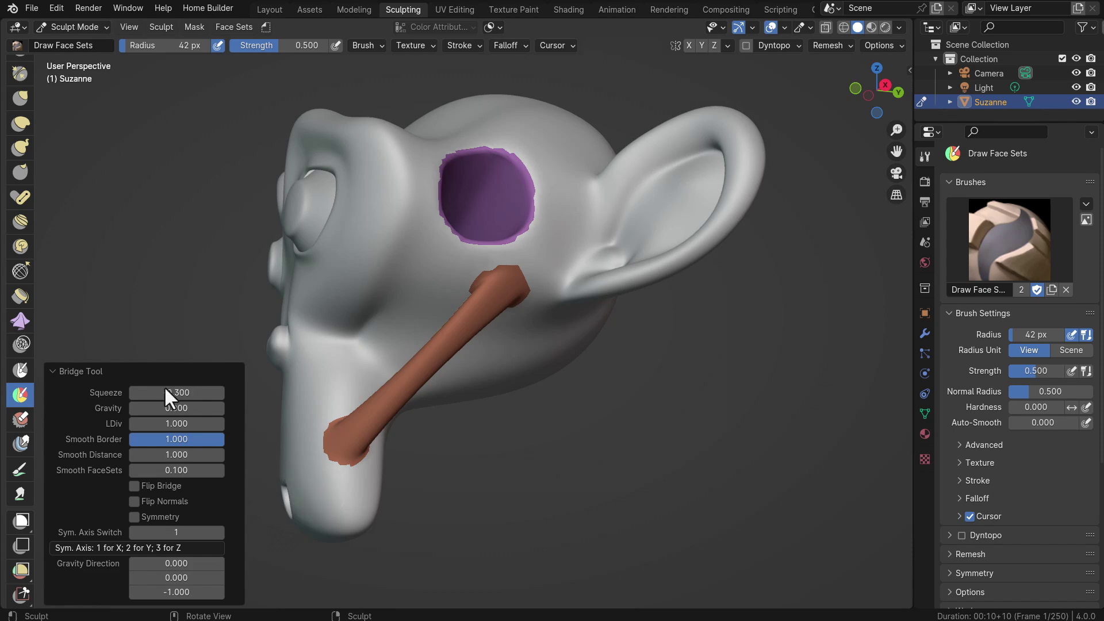
{"action": "left_click_drag", "start_coordinate": [173, 407], "coordinate": [201, 407]}
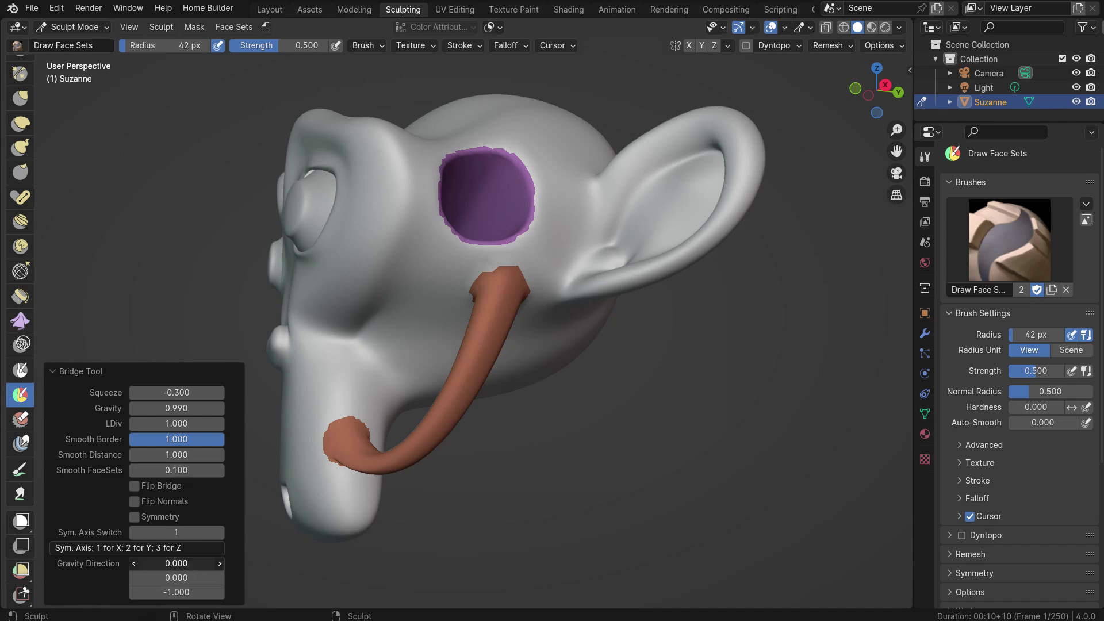
{"action": "left_click_drag", "start_coordinate": [176, 563], "coordinate": [153, 537]}
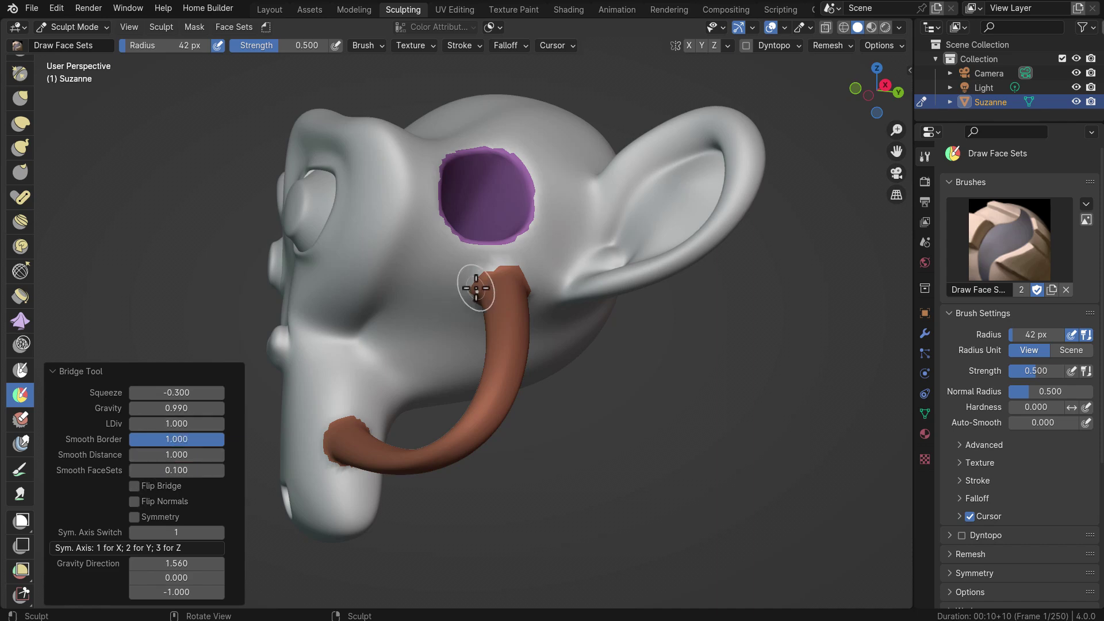
- Show the wireframe overlay on the head and set the bridge's LDiv to 1.180
{"action": "left_click", "coordinate": [898, 28]}
{"action": "left_click", "coordinate": [784, 28]}
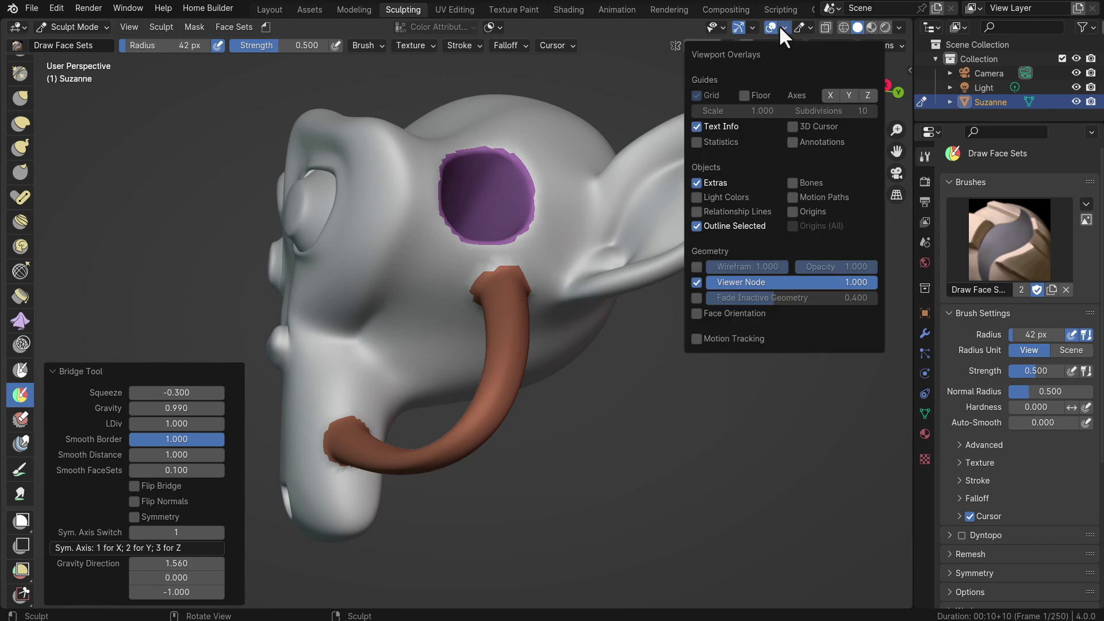
{"action": "left_click", "coordinate": [696, 267]}
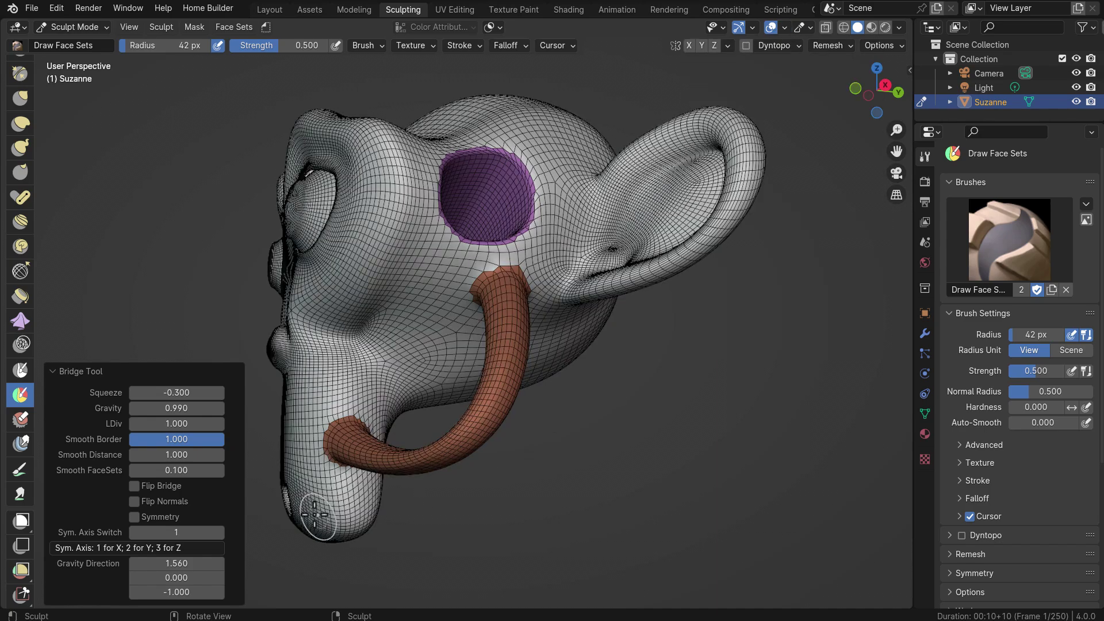
{"action": "middle_click_drag", "start_coordinate": [575, 345], "coordinate": [164, 440]}
{"action": "mouse_move", "coordinate": [172, 423]}
{"action": "left_mouse_down"}
{"action": "mouse_move", "coordinate": [216, 424]}
{"action": "mouse_move", "coordinate": [161, 423]}
{"action": "mouse_move", "coordinate": [189, 423]}
{"action": "left_mouse_up"}
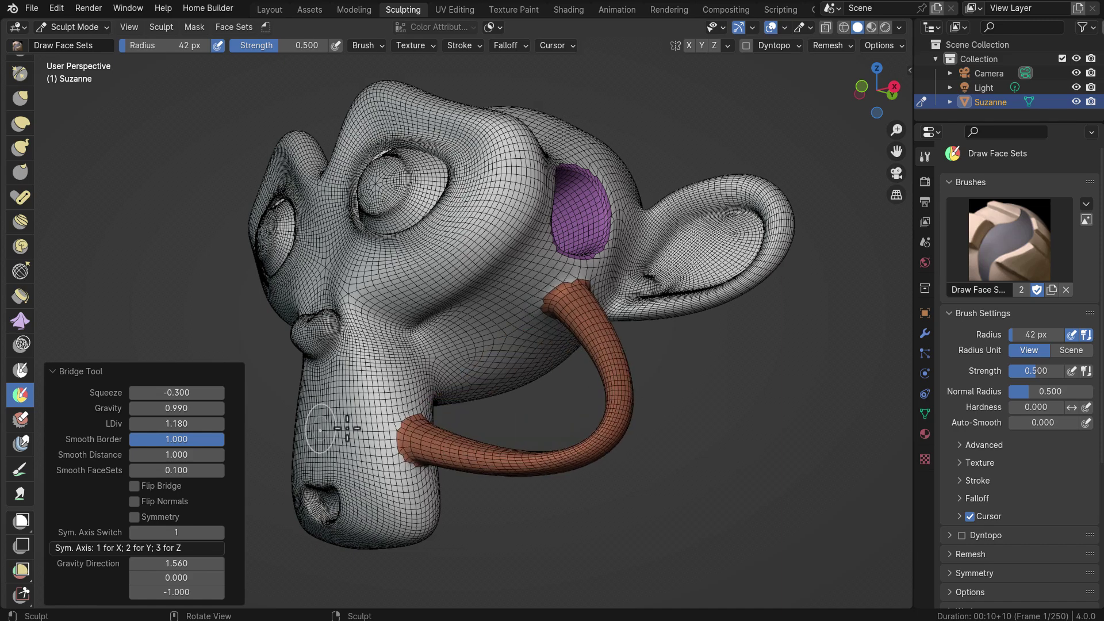
- Paint one face set on the cheek and another on the curved bridge, and connect the two with the Bridge Tool
{"action": "middle_click_drag", "start_coordinate": [694, 351], "coordinate": [639, 349]}
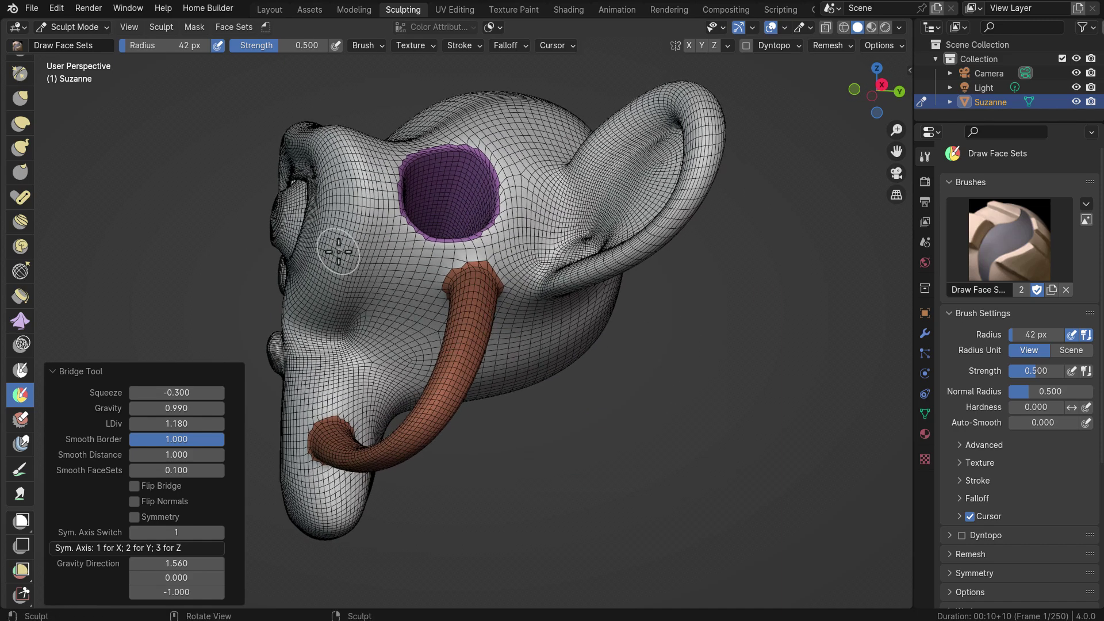
{"action": "mouse_move", "coordinate": [345, 247]}
{"action": "left_mouse_down"}
{"action": "mouse_move", "coordinate": [336, 238]}
{"action": "mouse_move", "coordinate": [345, 256]}
{"action": "left_mouse_up"}
{"action": "middle_click_drag", "start_coordinate": [483, 440], "coordinate": [505, 446]}
{"action": "left_click_drag", "start_coordinate": [506, 446], "coordinate": [494, 437]}
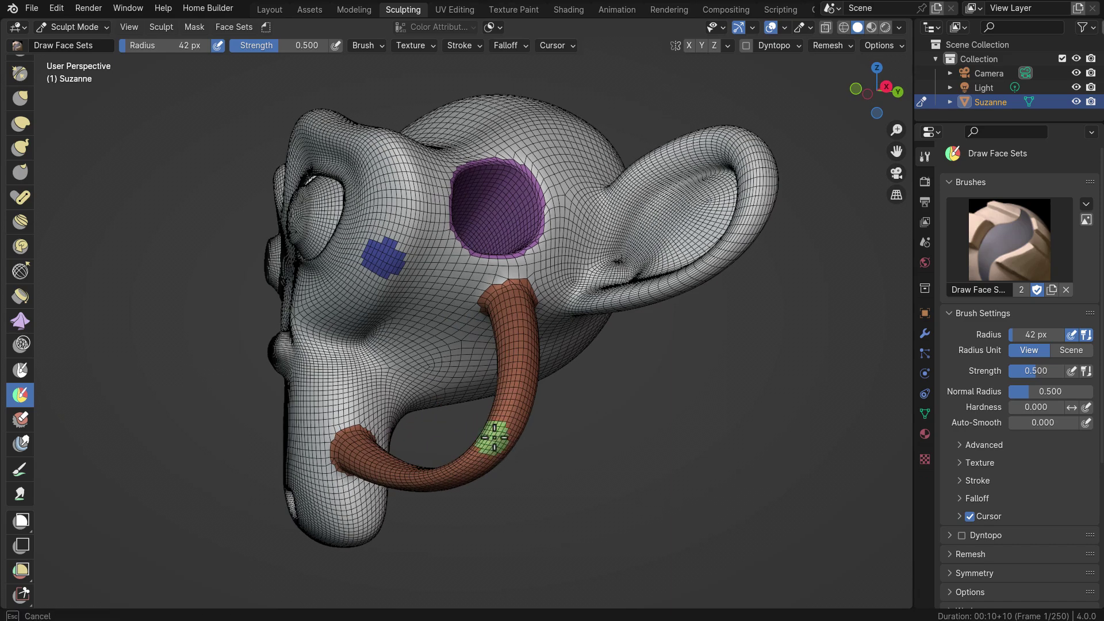
{"action": "left_click", "coordinate": [266, 28]}
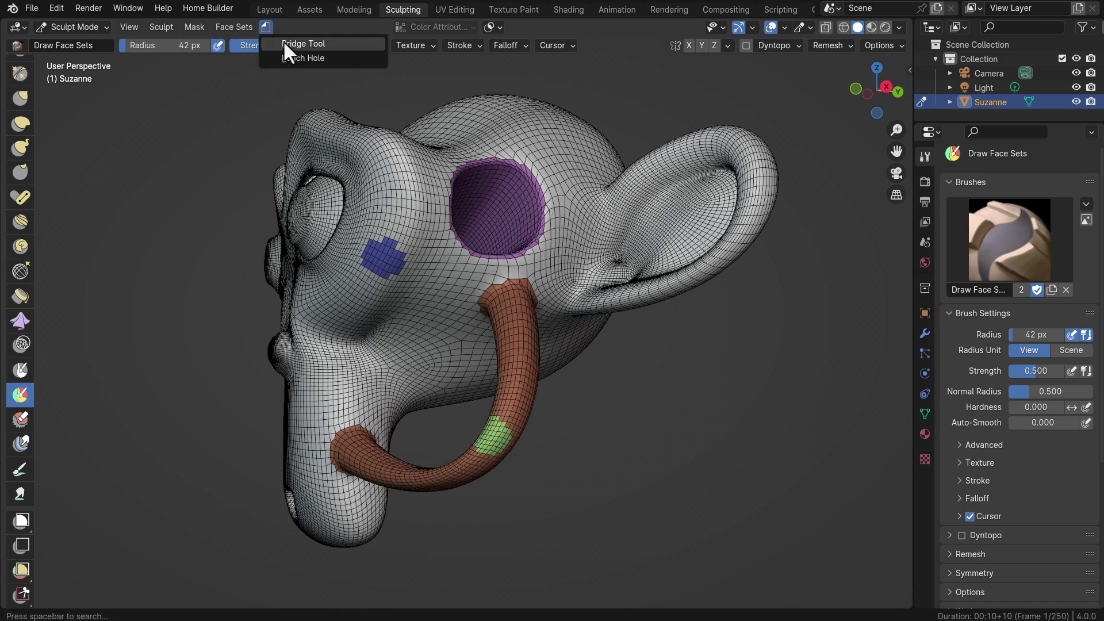
{"action": "left_click", "coordinate": [284, 40]}
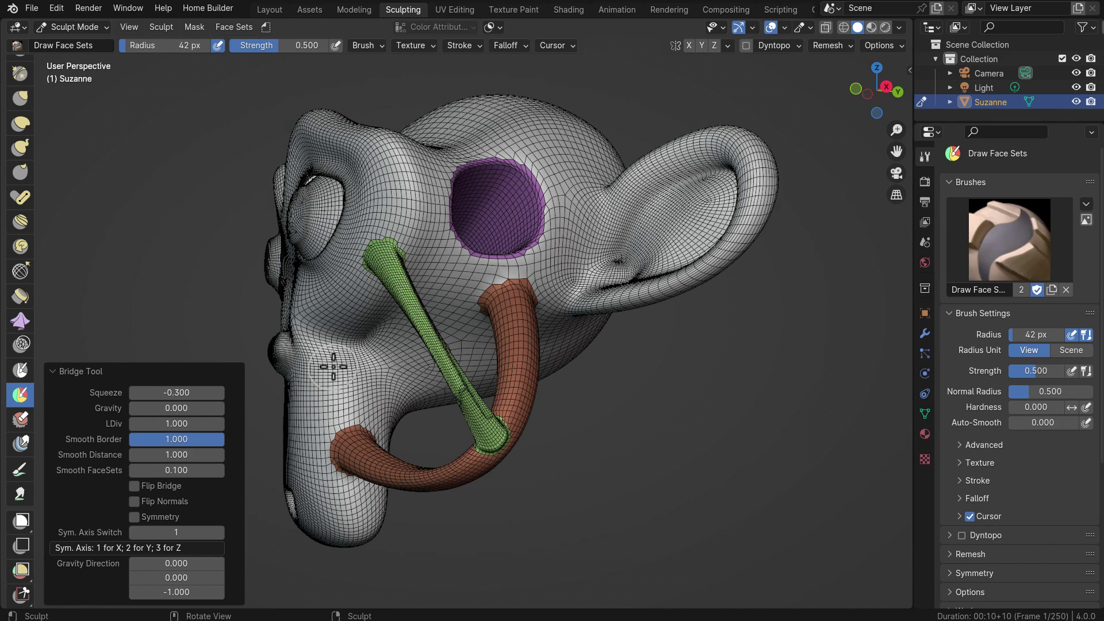
- Undo the bridge from the cheek to the curved tube along with its two painted face sets
{"action": "key", "text": "ctrl+z"}
{"action": "key", "text": "ctrl+z"}
{"action": "key", "text": "ctrl+z"}
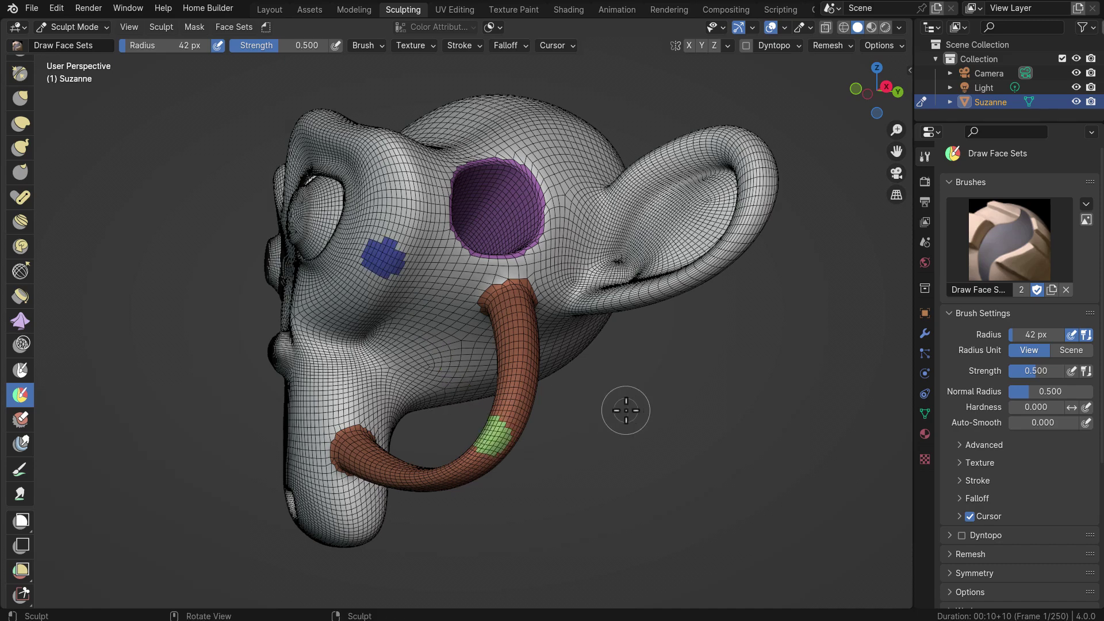
- Hide the wireframe overlay on the head
{"action": "middle_click_drag", "start_coordinate": [628, 424], "coordinate": [562, 320]}
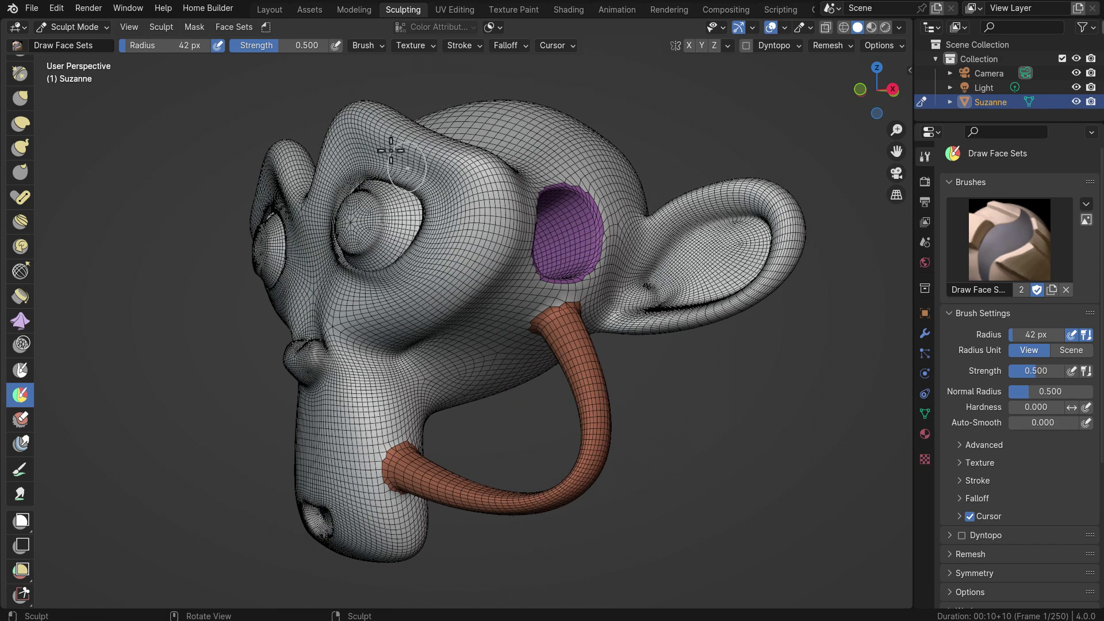
{"action": "left_click", "coordinate": [784, 28]}
{"action": "left_click", "coordinate": [696, 267]}
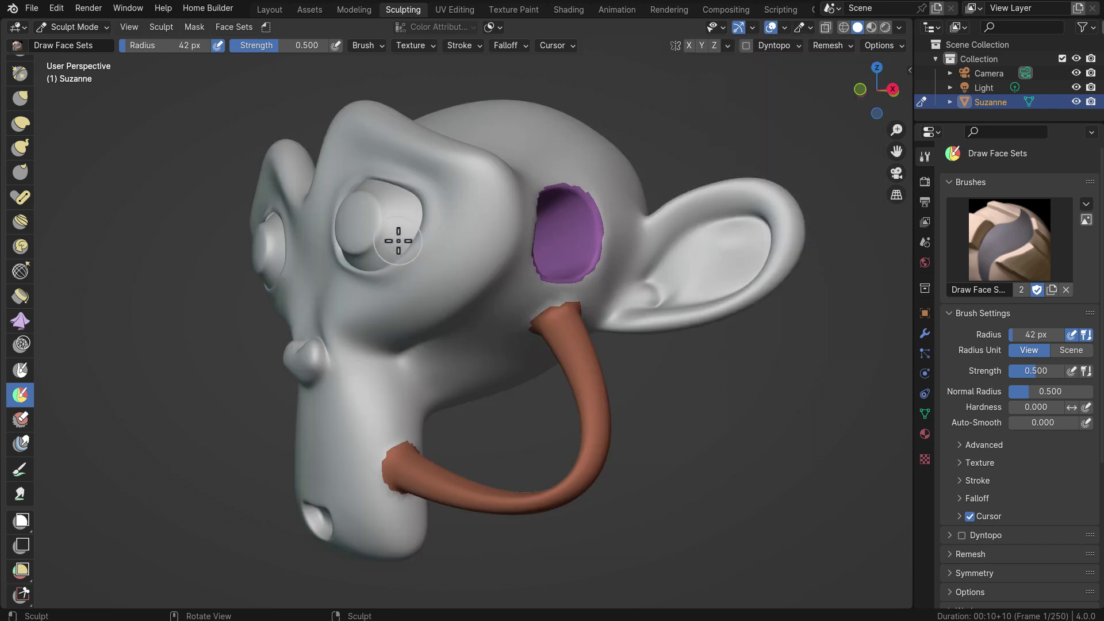
{"action": "scroll", "coordinate": [394, 247], "scroll_direction": "down", "scroll_amount": 3}
{"action": "scroll", "coordinate": [354, 154], "scroll_direction": "up", "scroll_amount": 3}
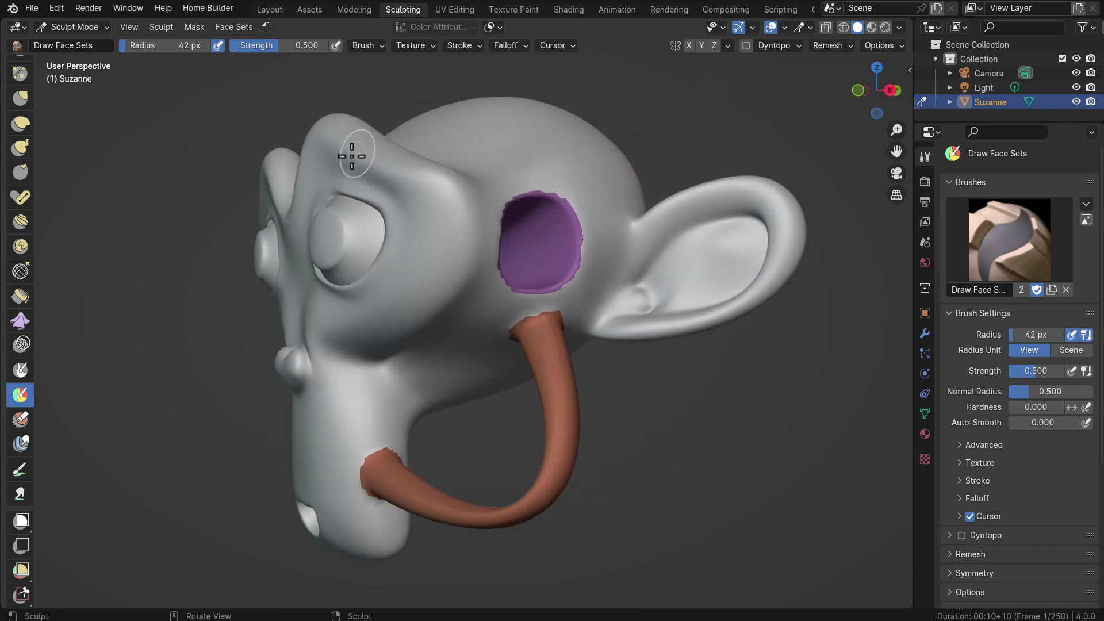
- Check the context options of the Bridge Tool and Punch Hole entries among the node tools
{"action": "left_click", "coordinate": [267, 27]}
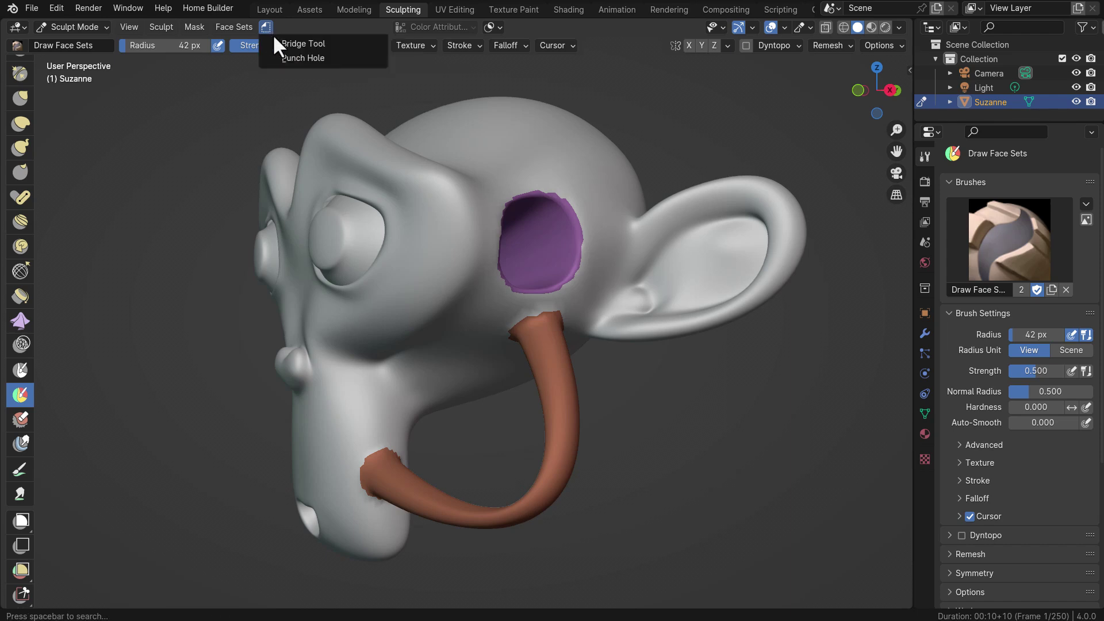
{"action": "right_click", "coordinate": [275, 40]}
{"action": "key", "text": "Escape"}
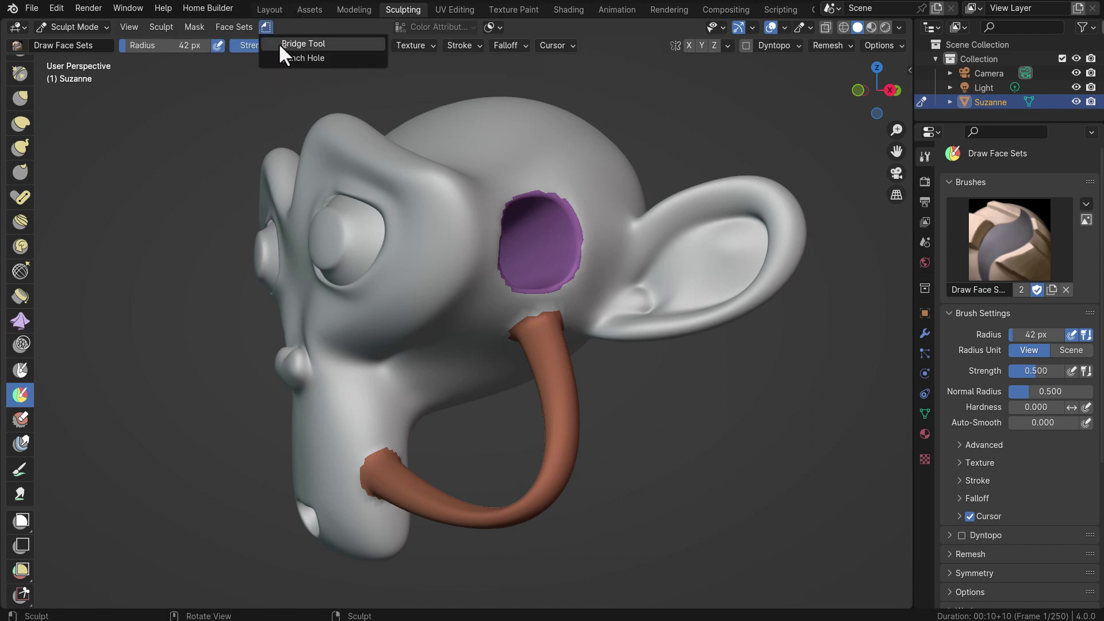
{"action": "right_click", "coordinate": [284, 54]}
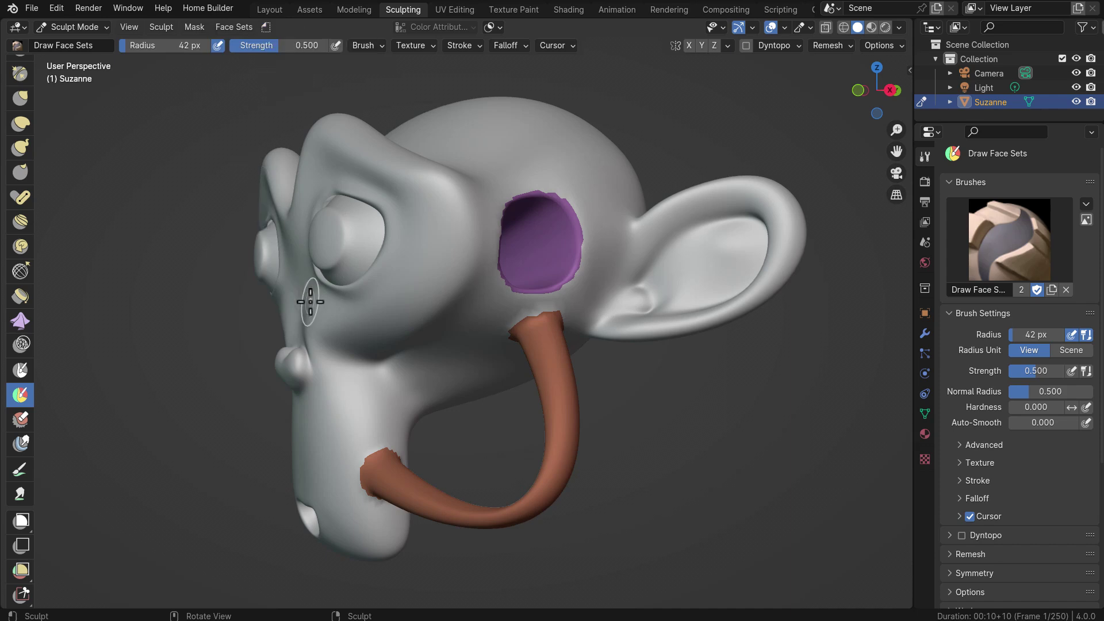
- On the opposite side of the head, paint one face set beside the brow and another on the side of the muzzle
{"action": "middle_click_drag", "start_coordinate": [311, 301], "coordinate": [546, 257]}
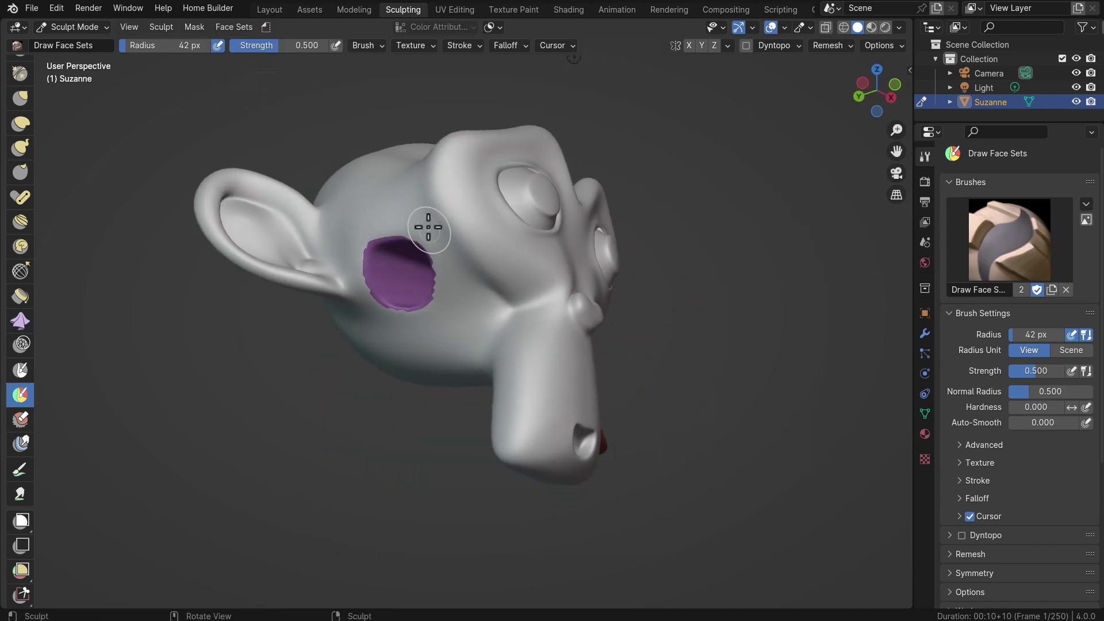
{"action": "left_click_drag", "start_coordinate": [445, 202], "coordinate": [449, 202]}
{"action": "mouse_move", "coordinate": [449, 201]}
{"action": "middle_mouse_down"}
{"action": "mouse_move", "coordinate": [505, 347]}
{"action": "mouse_move", "coordinate": [493, 348]}
{"action": "middle_mouse_up"}
{"action": "left_click_drag", "start_coordinate": [512, 396], "coordinate": [518, 394]}
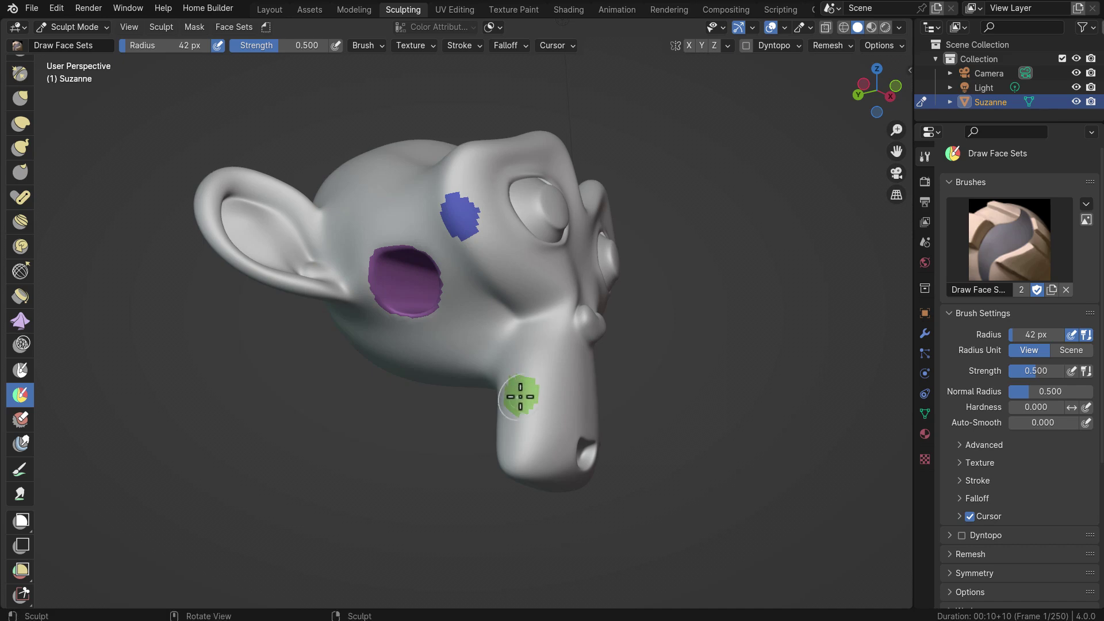
- Connect the brow and muzzle face sets using Bridge Tool from Quick Favorites, with Gravity set to 1.130
{"action": "key", "text": "q"}
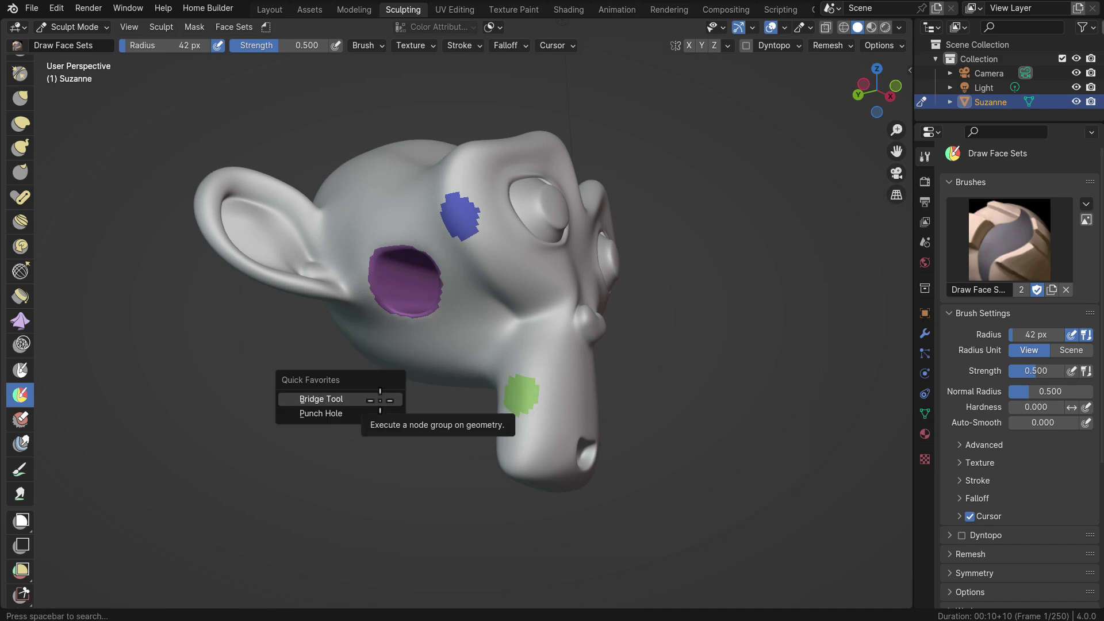
{"action": "left_click", "coordinate": [380, 399]}
{"action": "middle_click_drag", "start_coordinate": [375, 399], "coordinate": [308, 474]}
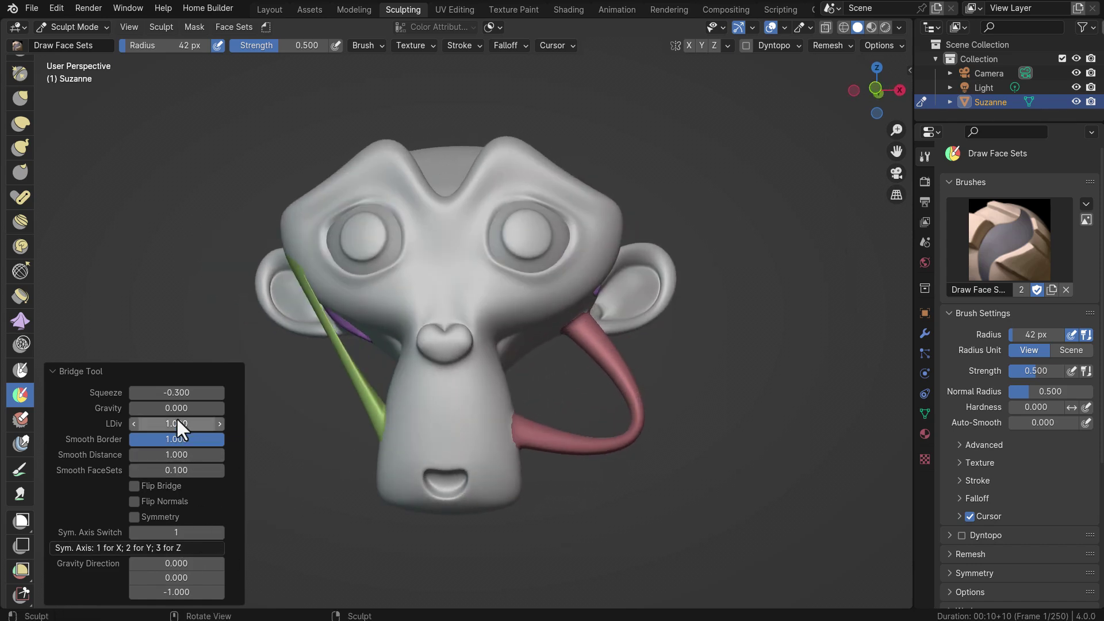
{"action": "left_click_drag", "start_coordinate": [179, 409], "coordinate": [271, 410]}
{"action": "middle_click_drag", "start_coordinate": [542, 387], "coordinate": [546, 395]}
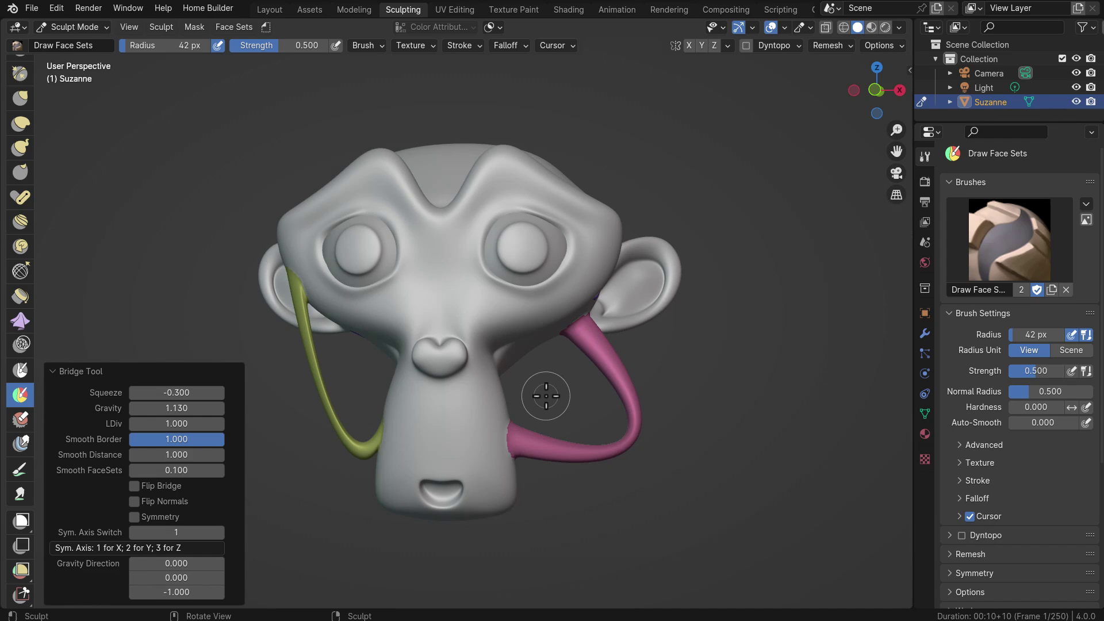
- On the side with the first bridge, paint one face set on the cheek and another on the lower back of the head
{"action": "middle_click_drag", "start_coordinate": [484, 367], "coordinate": [509, 356]}
{"action": "left_click_drag", "start_coordinate": [500, 359], "coordinate": [516, 353]}
{"action": "middle_click_drag", "start_coordinate": [516, 353], "coordinate": [551, 385]}
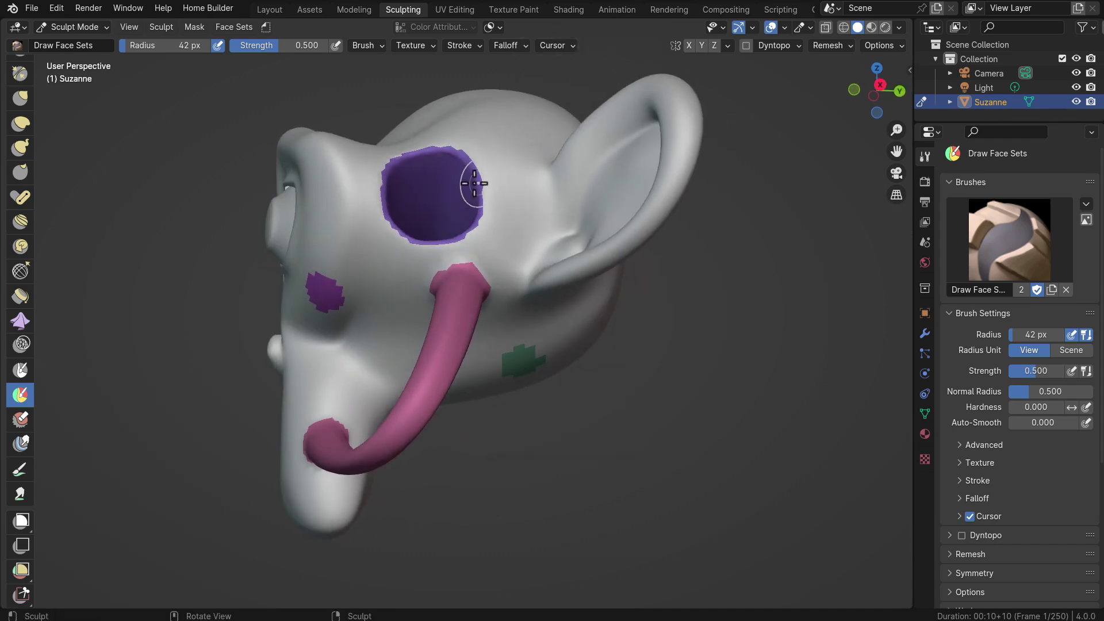
- Connect the cheek face set to the one on the lower back of the head with the Bridge Tool, using Gravity 1.570
{"action": "key", "text": "q"}
{"action": "left_click", "coordinate": [337, 250]}
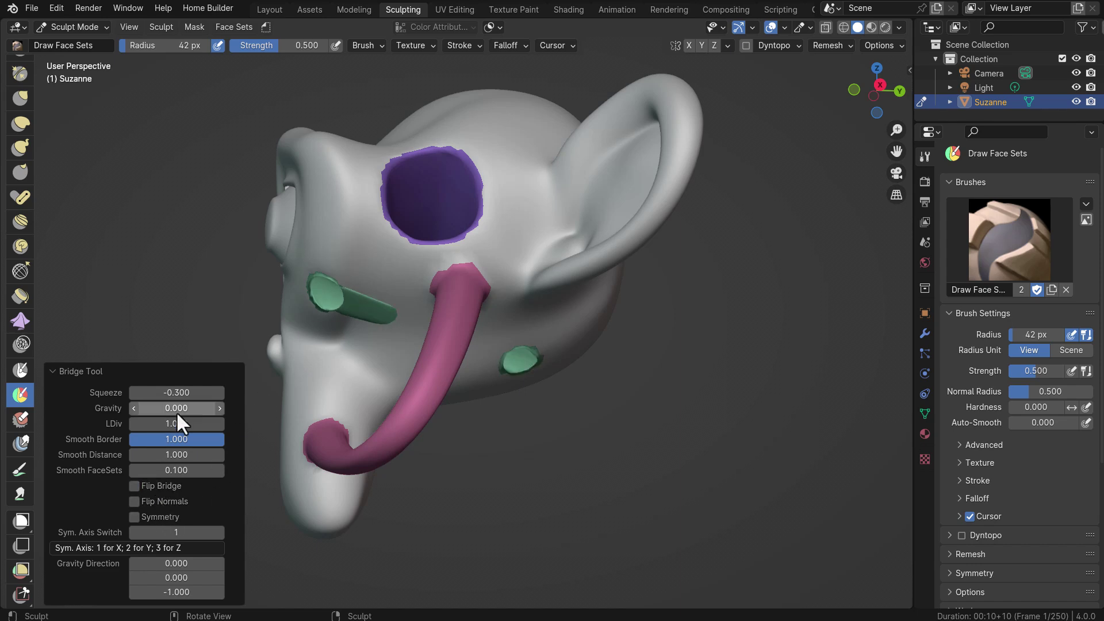
{"action": "left_click_drag", "start_coordinate": [168, 409], "coordinate": [204, 408]}
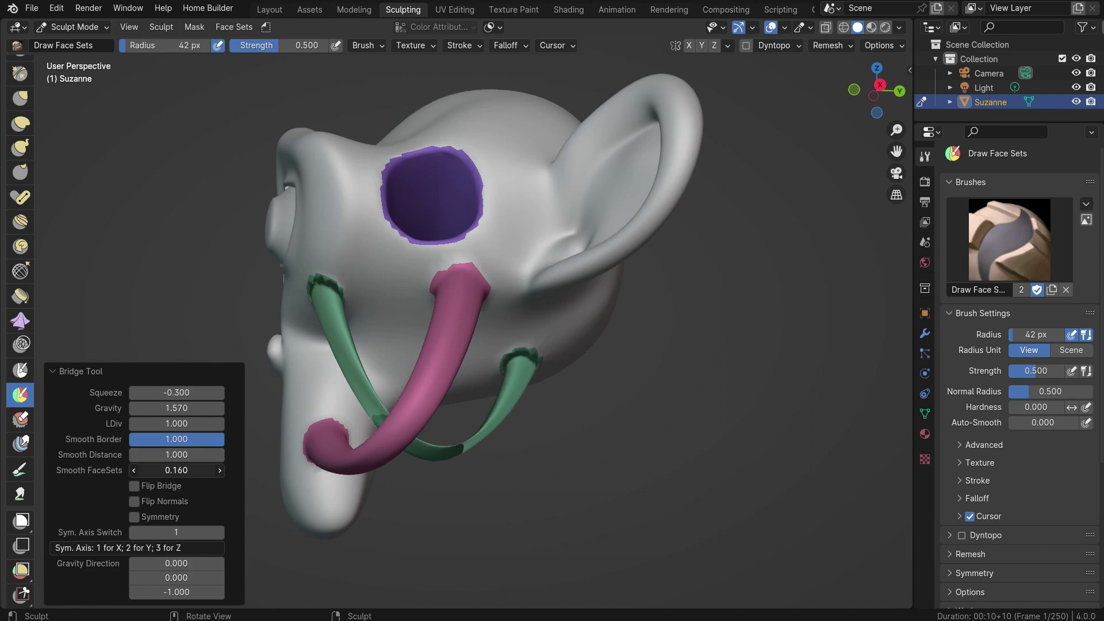
- Set the new bridge's Smooth FaceSets to 0.000, Smooth Distance to 1.240 and Squeeze to -0.130
{"action": "mouse_move", "coordinate": [176, 469]}
{"action": "left_mouse_down"}
{"action": "mouse_move", "coordinate": [161, 470]}
{"action": "mouse_move", "coordinate": [178, 477]}
{"action": "mouse_move", "coordinate": [196, 454]}
{"action": "mouse_move", "coordinate": [167, 455]}
{"action": "left_mouse_up"}
{"action": "left_click_drag", "start_coordinate": [176, 392], "coordinate": [190, 392]}
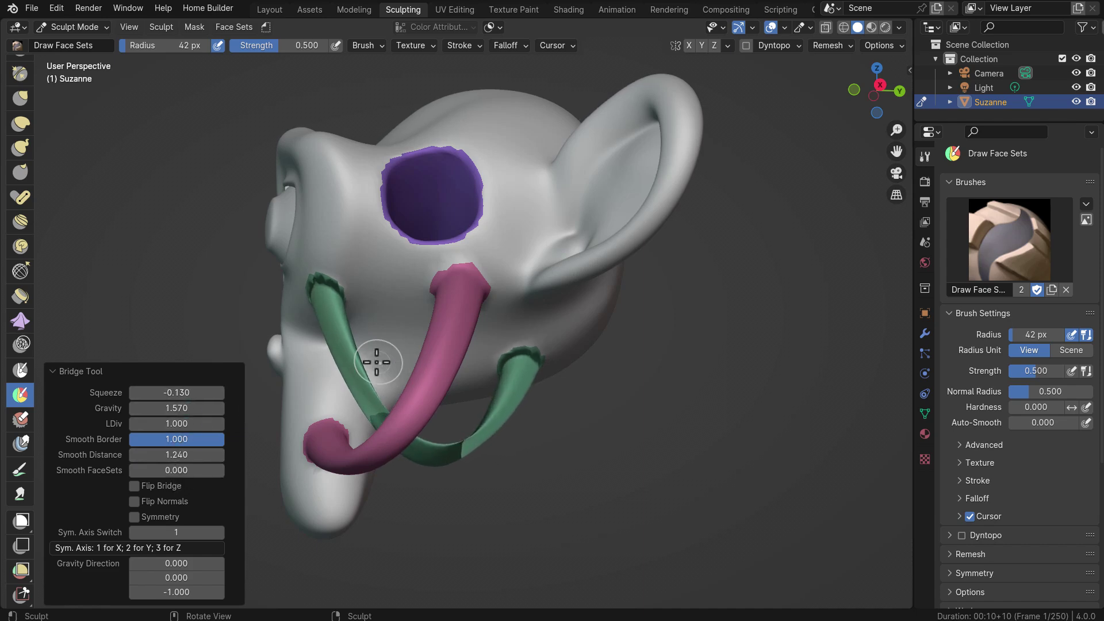
{"action": "middle_click_drag", "start_coordinate": [377, 362], "coordinate": [458, 397]}
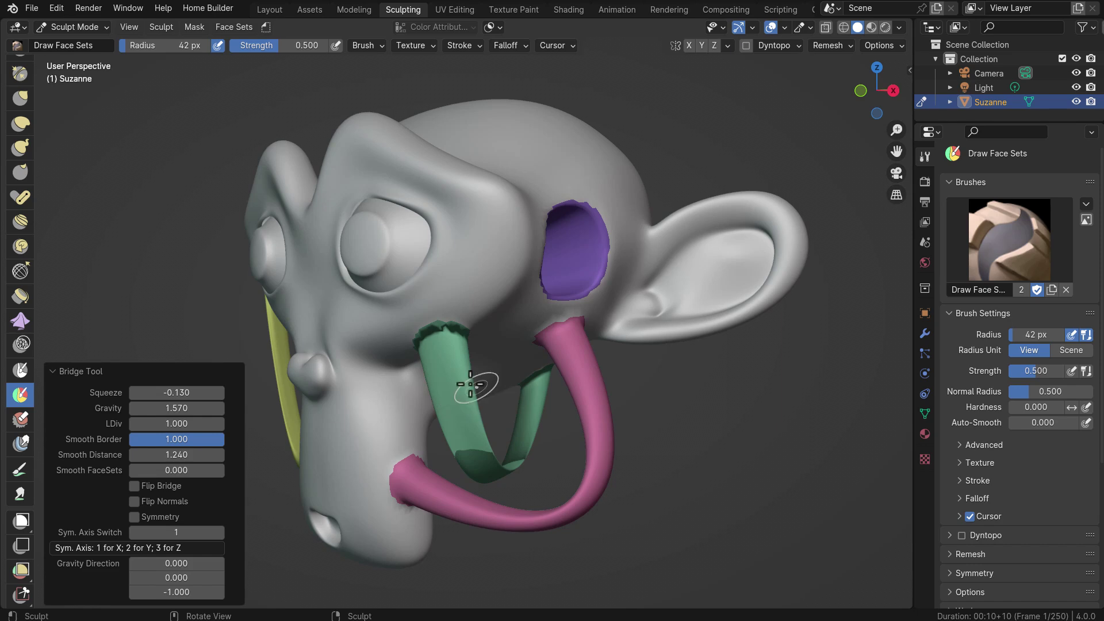
{"action": "middle_click_drag", "start_coordinate": [476, 387], "coordinate": [517, 387]}
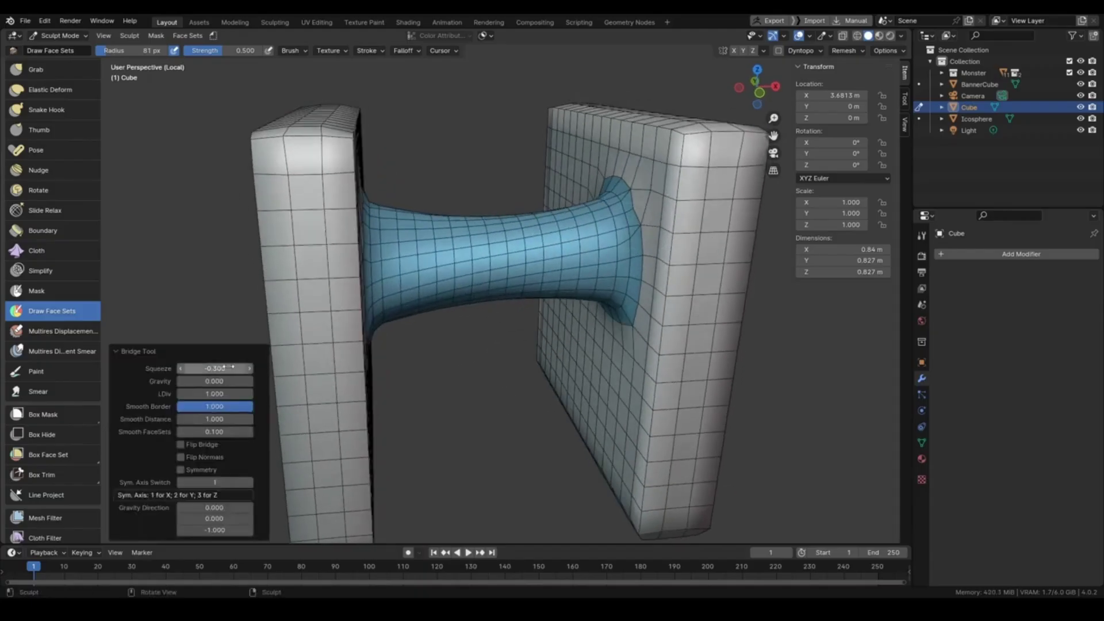
- For the bridge between the two slabs, set Squeeze to -0.700, Gravity to 0.950, LDiv to 1.050 and Smooth FaceSets to 0.040, and adjust Gravity Direction X
{"action": "left_click_drag", "start_coordinate": [232, 366], "coordinate": [225, 394]}
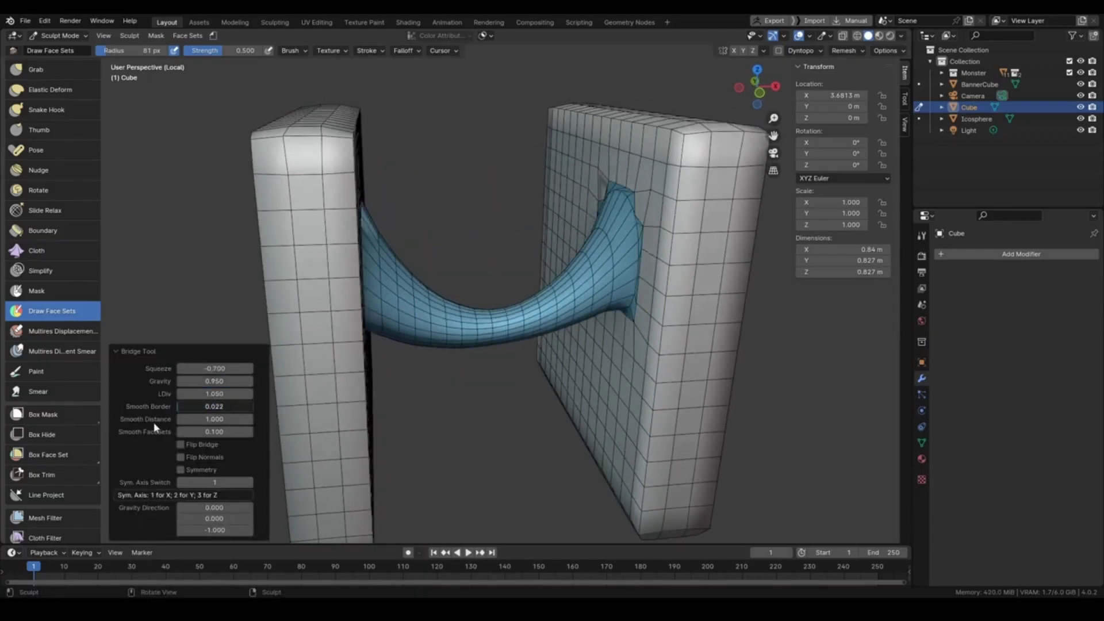
{"action": "left_click_drag", "start_coordinate": [214, 431], "coordinate": [242, 431]}
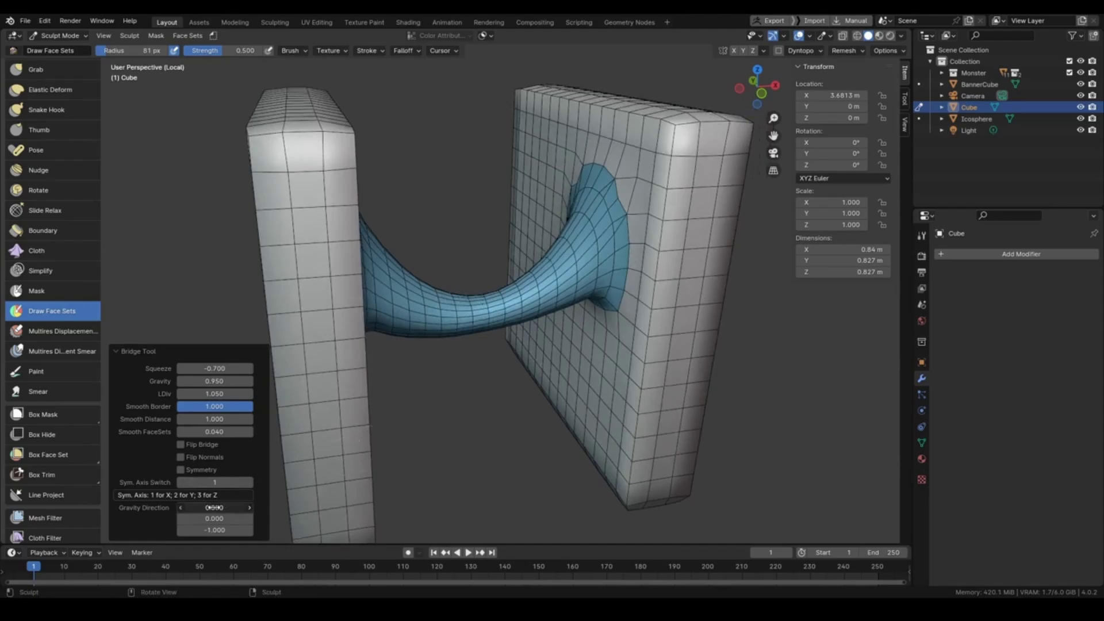
{"action": "left_click_drag", "start_coordinate": [214, 507], "coordinate": [236, 507]}
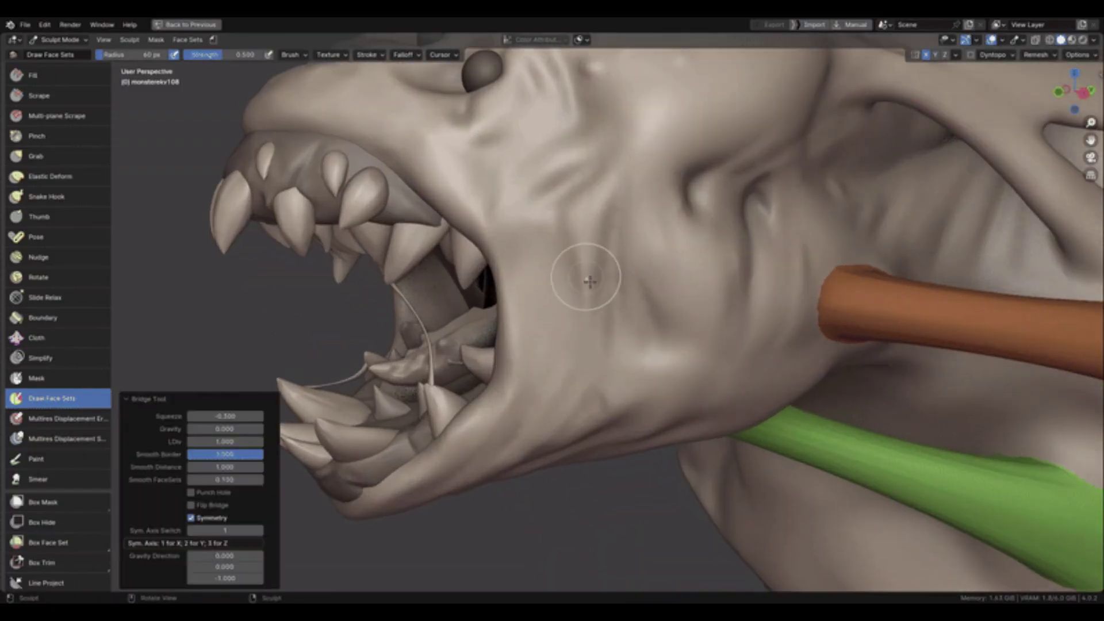
- On the monster model, punch a hole through a face set painted on the cheek and paint another face set near the mouth corner
{"action": "left_click_drag", "start_coordinate": [523, 236], "coordinate": [558, 333]}
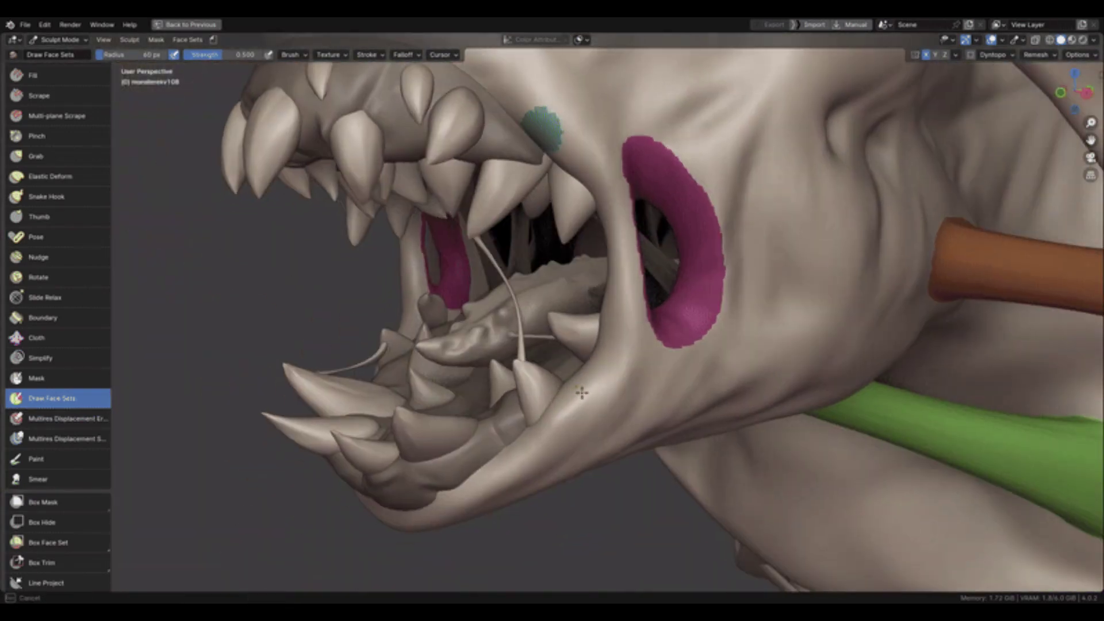
{"action": "right_click", "coordinate": [623, 369]}
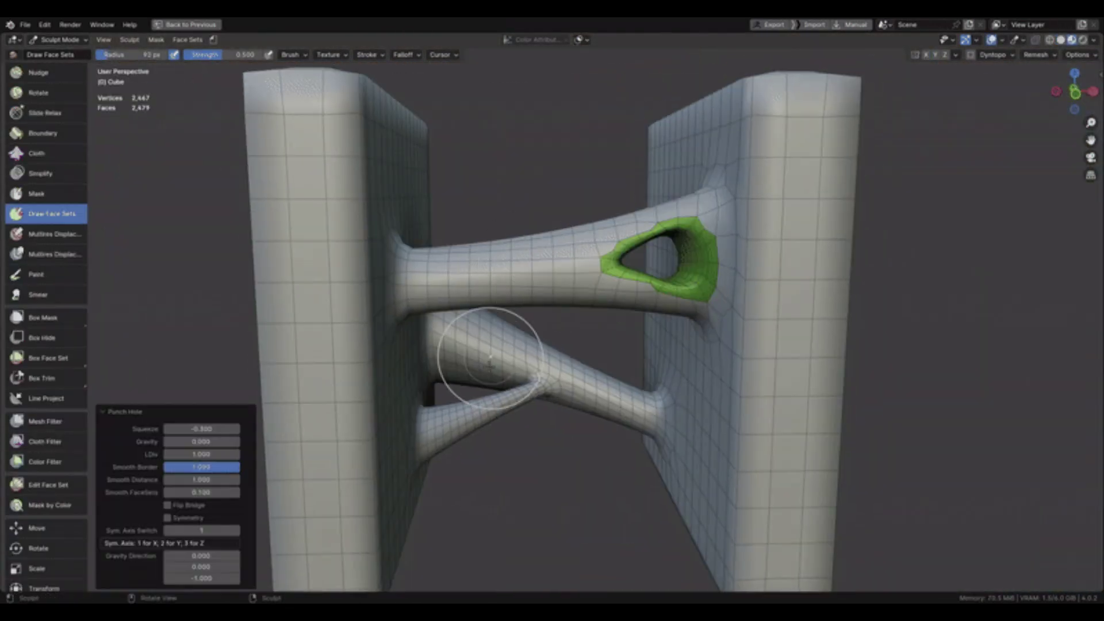